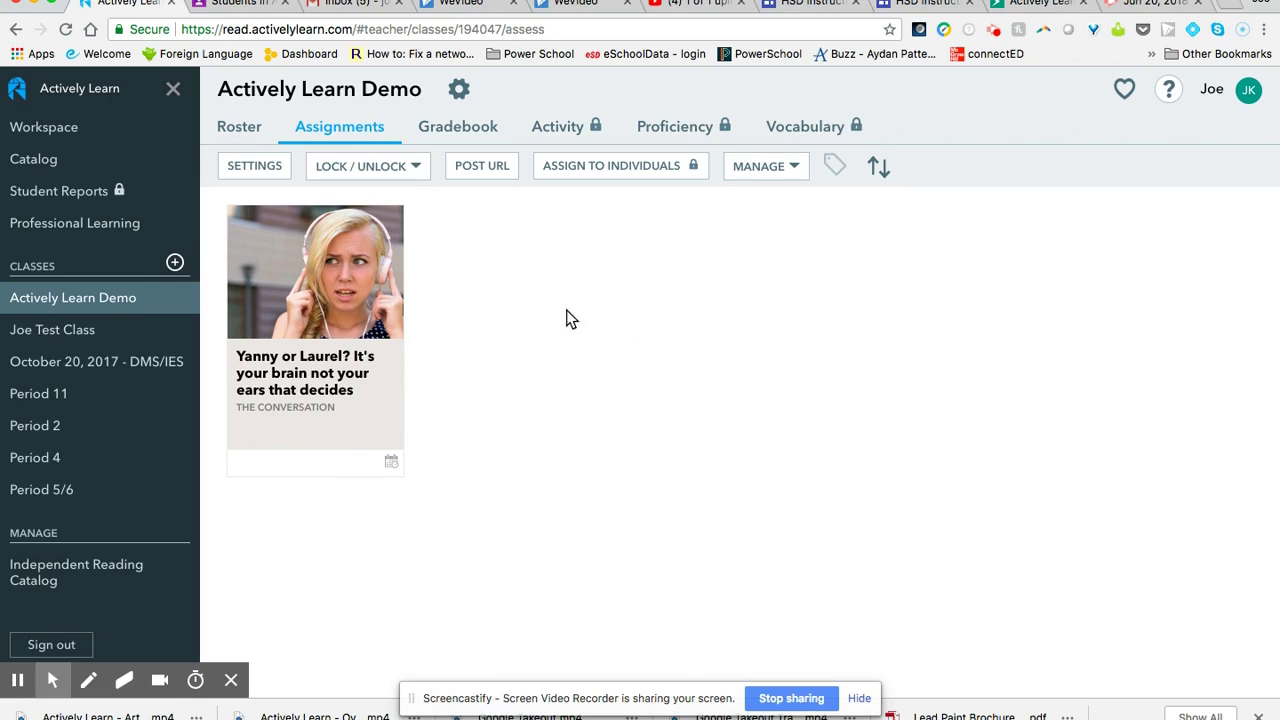
- Review the Actively Learn Demo class reading settings, turning classmates' responses after answering off and back on, and save them
{"action": "left_click", "coordinate": [459, 90]}
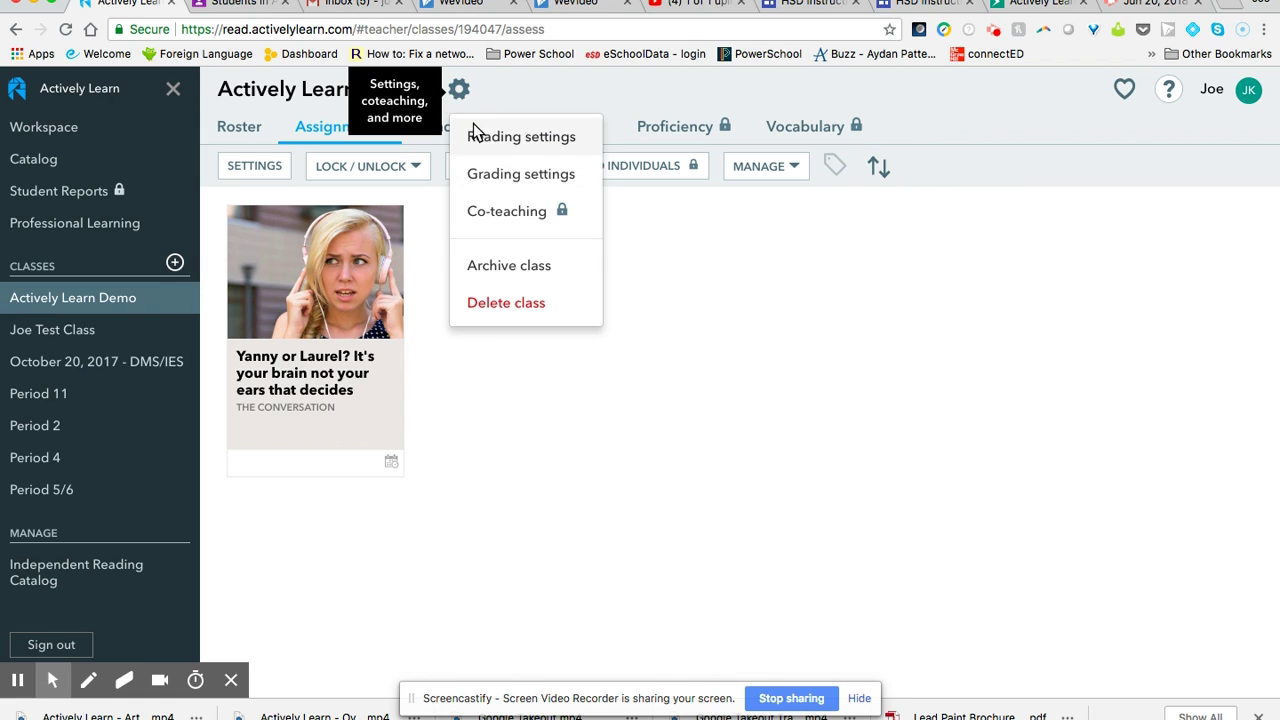
{"action": "left_click", "coordinate": [528, 136]}
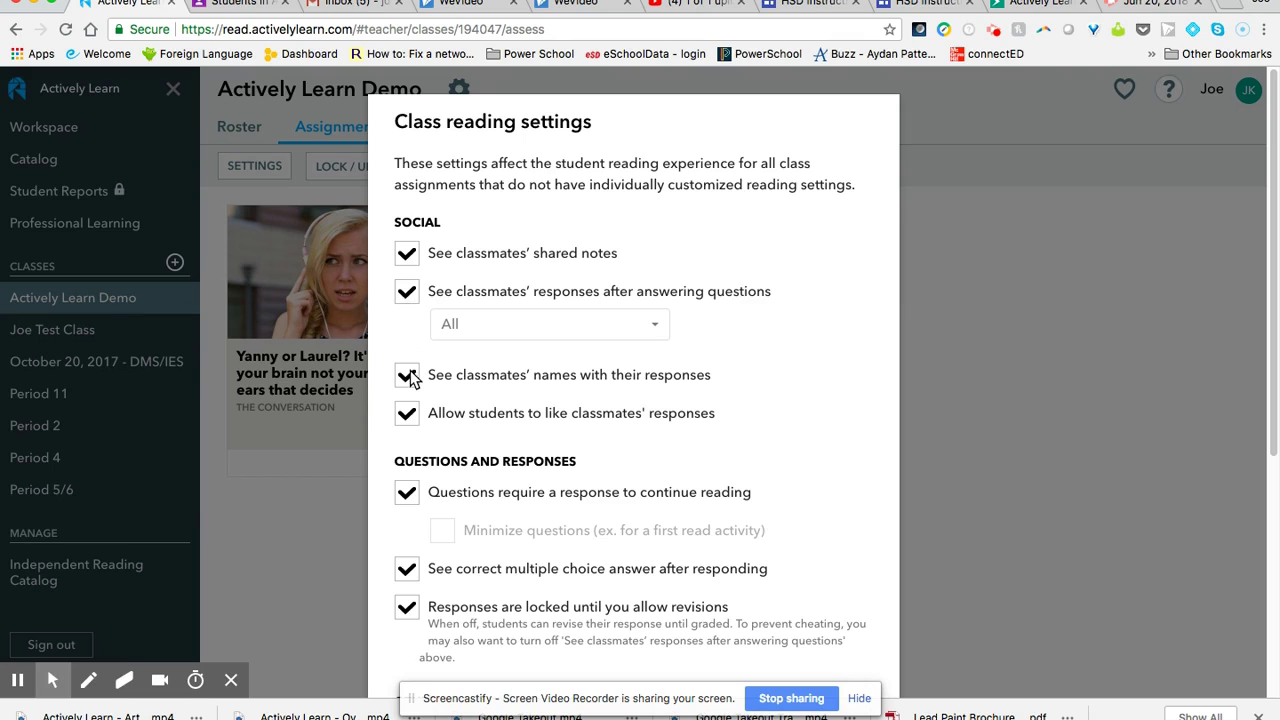
{"action": "left_click", "coordinate": [405, 293]}
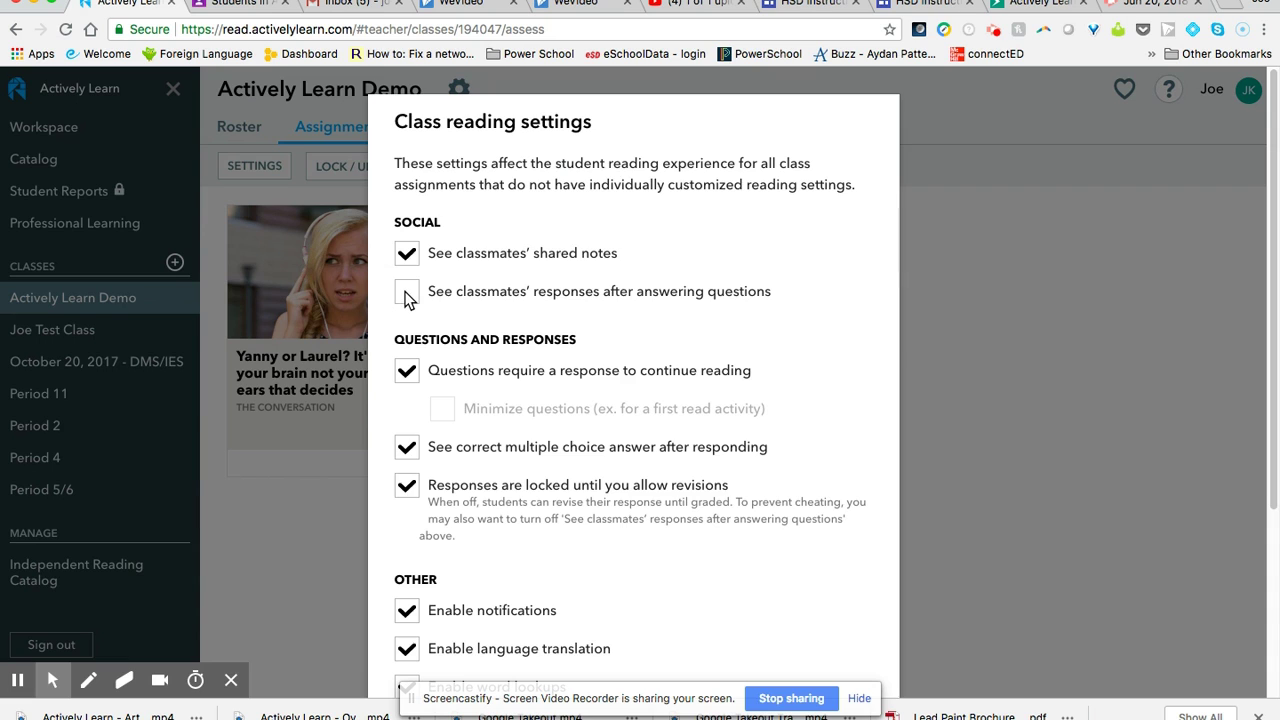
{"action": "left_click", "coordinate": [407, 295]}
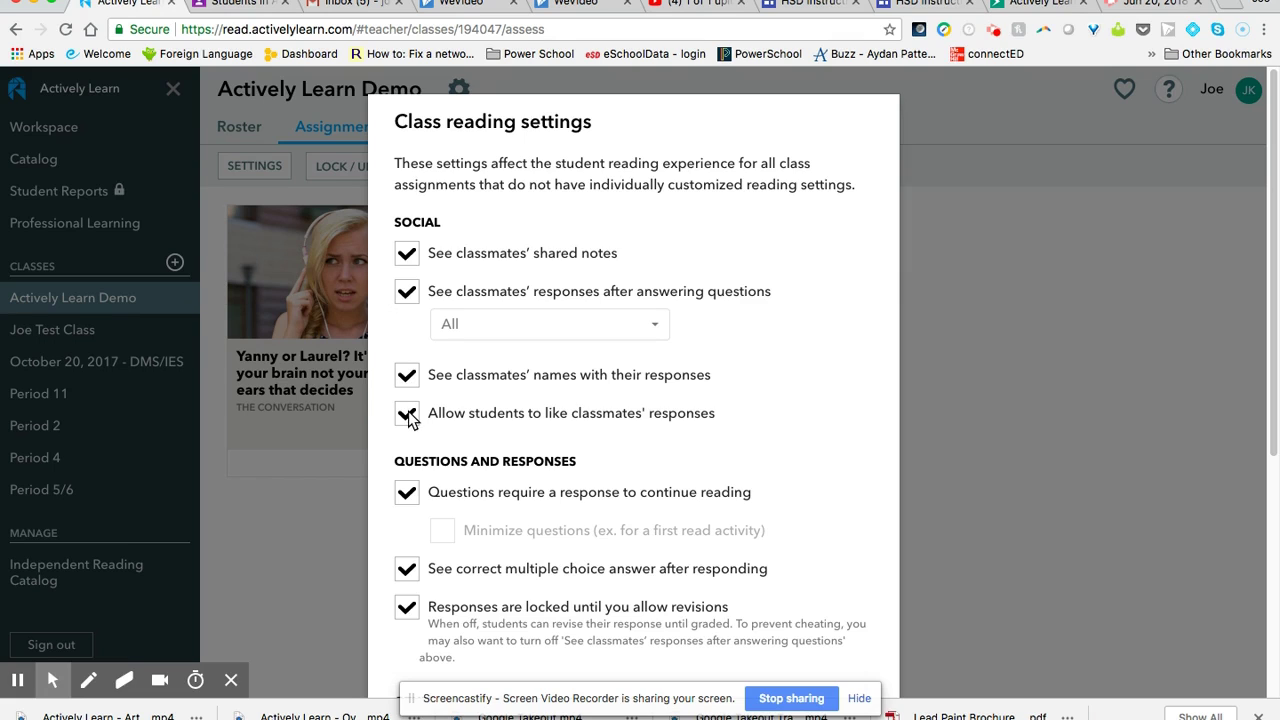
{"action": "scroll", "coordinate": [443, 408], "scroll_direction": "down", "scroll_amount": 2}
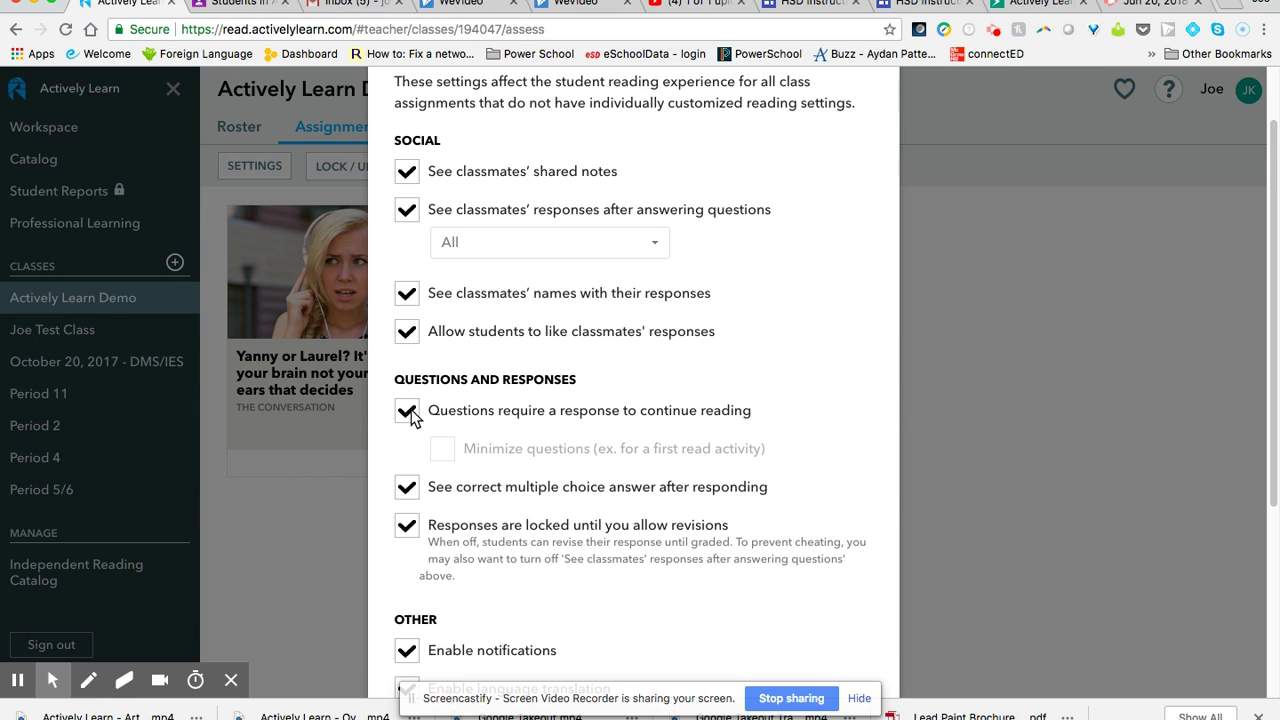
{"action": "scroll", "coordinate": [410, 415], "scroll_direction": "down", "scroll_amount": 3}
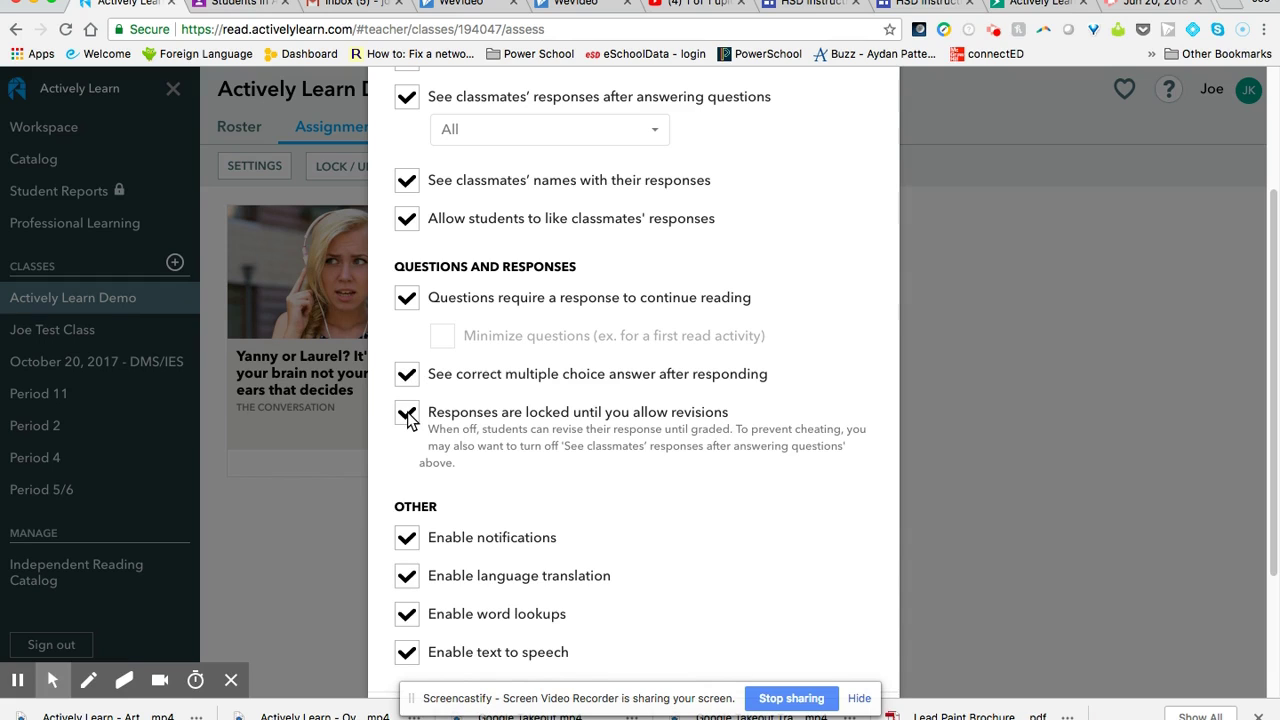
{"action": "scroll", "coordinate": [420, 410], "scroll_direction": "down", "scroll_amount": 3}
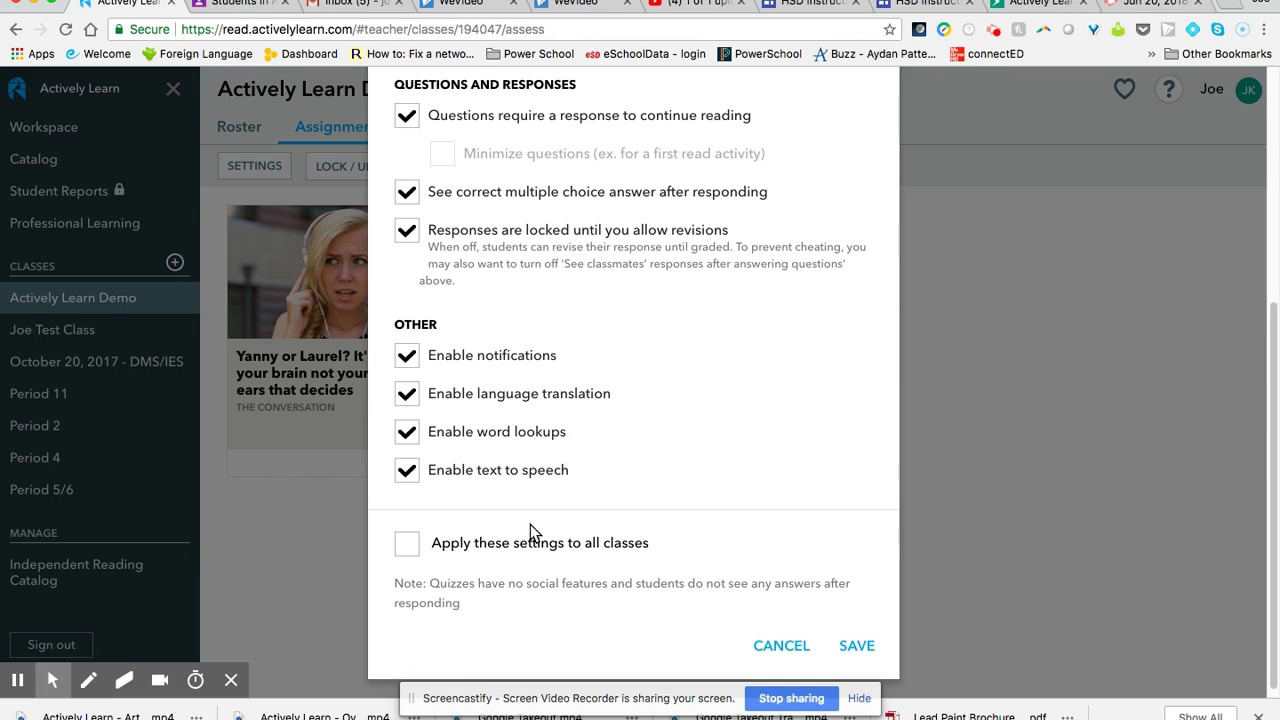
{"action": "scroll", "coordinate": [505, 490], "scroll_direction": "up", "scroll_amount": 5}
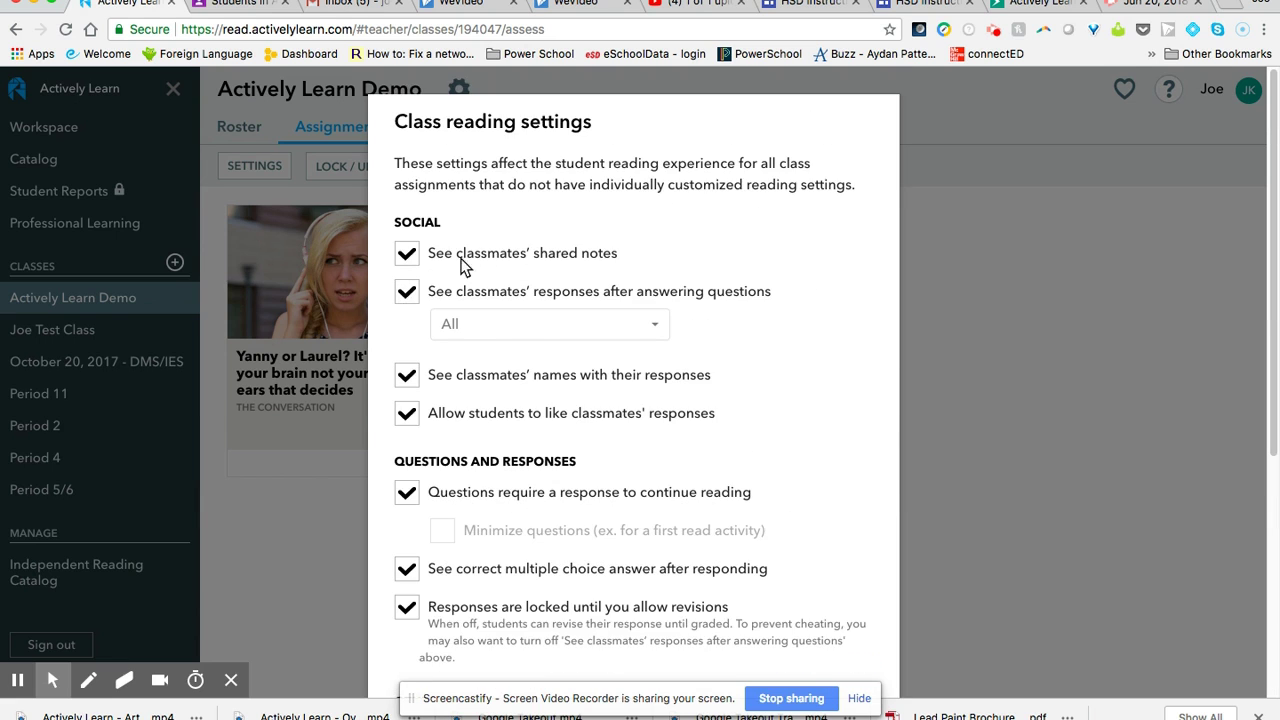
{"action": "left_click", "coordinate": [859, 698]}
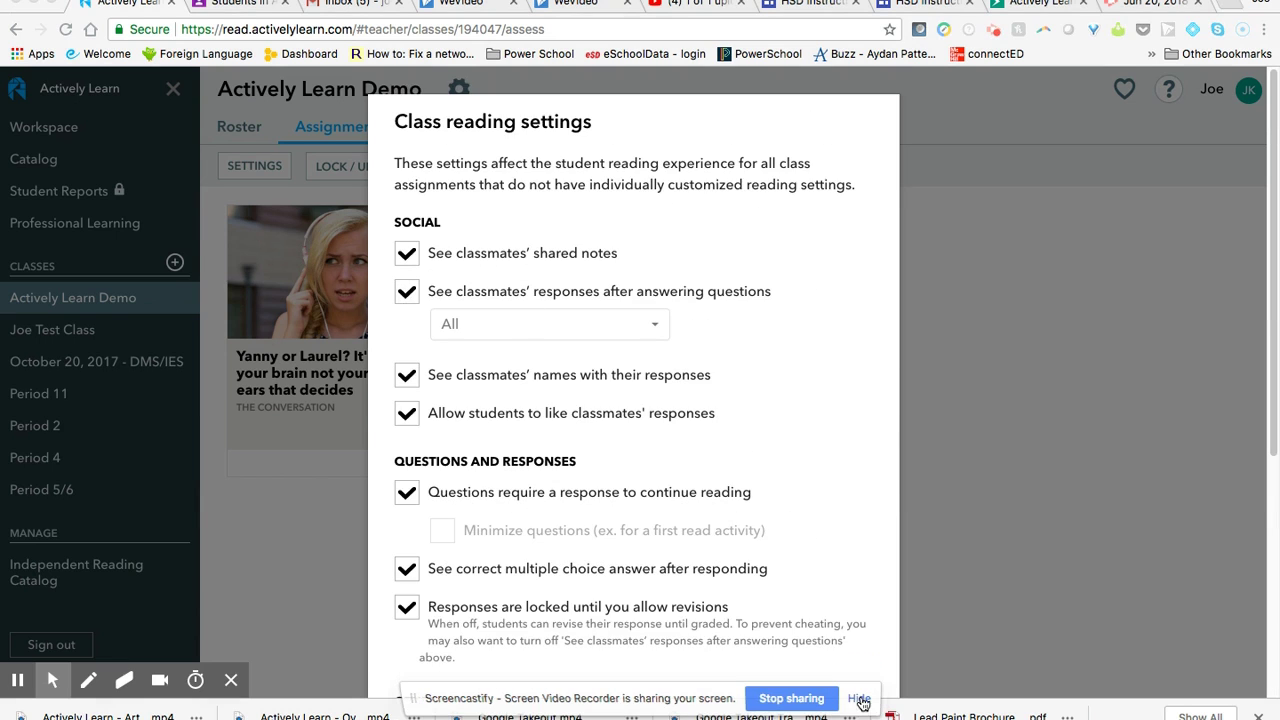
{"action": "scroll", "coordinate": [880, 490], "scroll_direction": "down", "scroll_amount": 5}
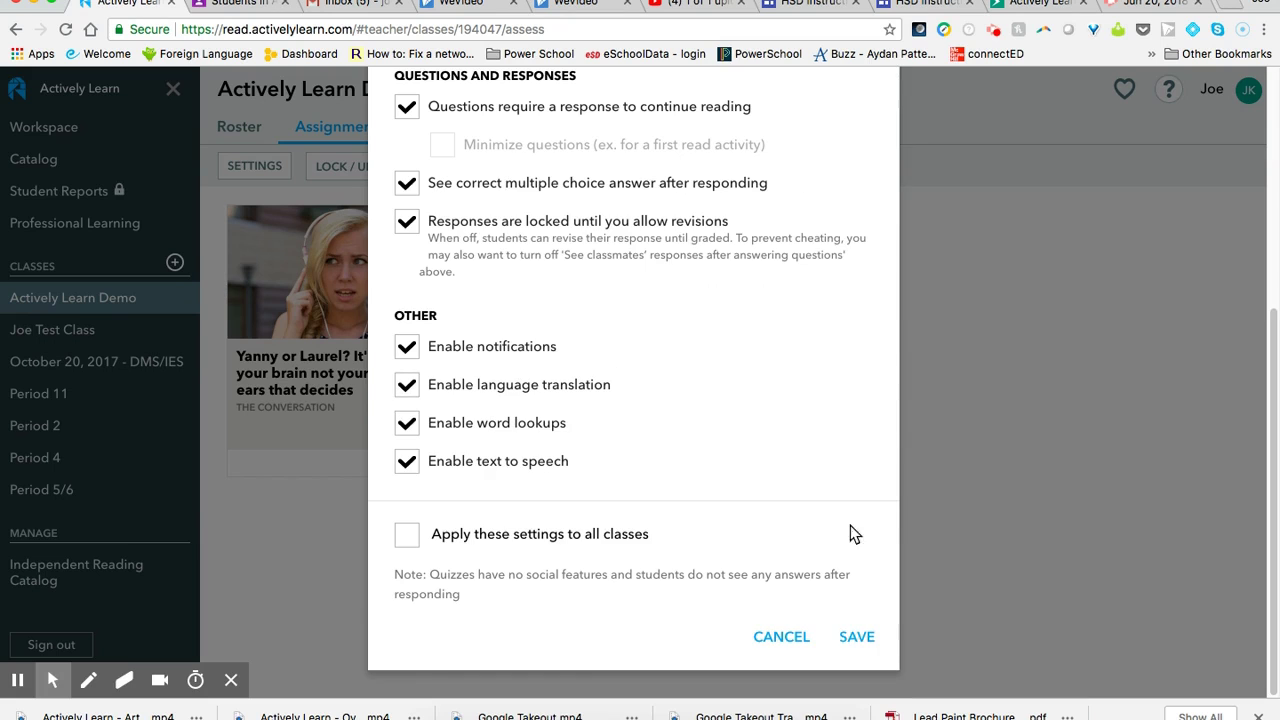
{"action": "left_click", "coordinate": [855, 638]}
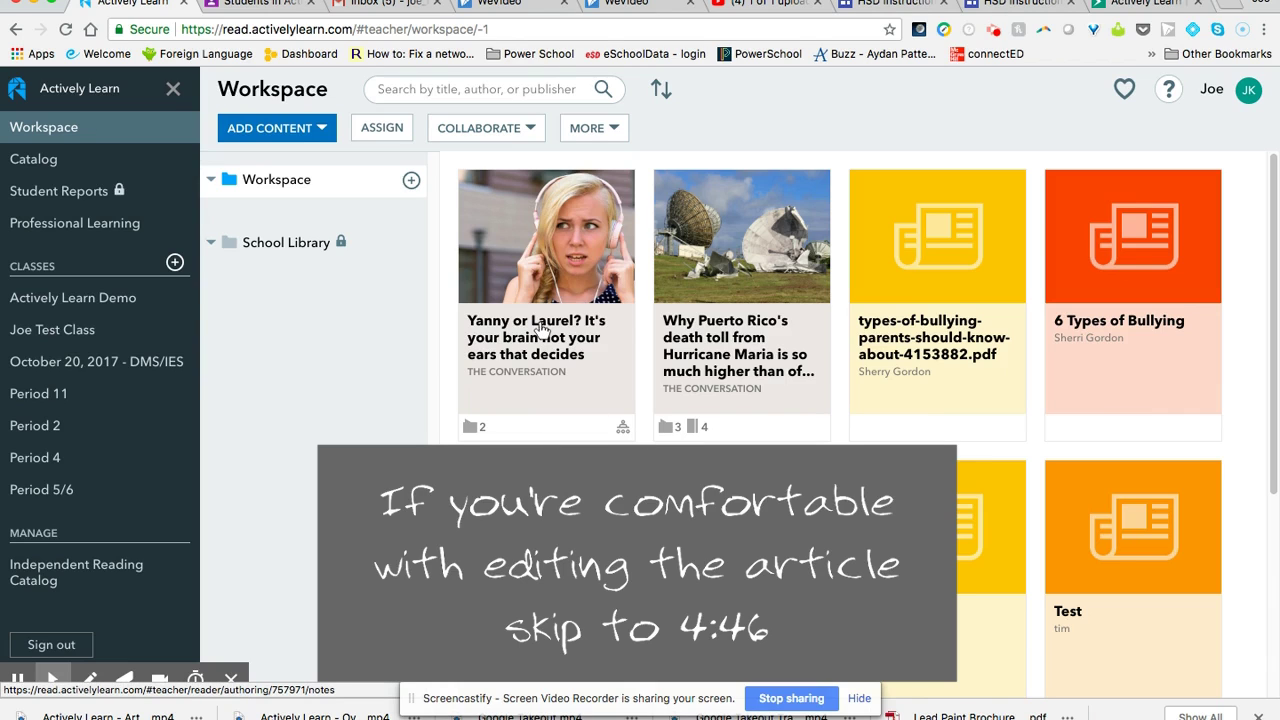
- Open the workspace article "Yanny or Laurel? It's your brain not your ears that decides" for customization and dismiss the how-to message
{"action": "left_click", "coordinate": [541, 330]}
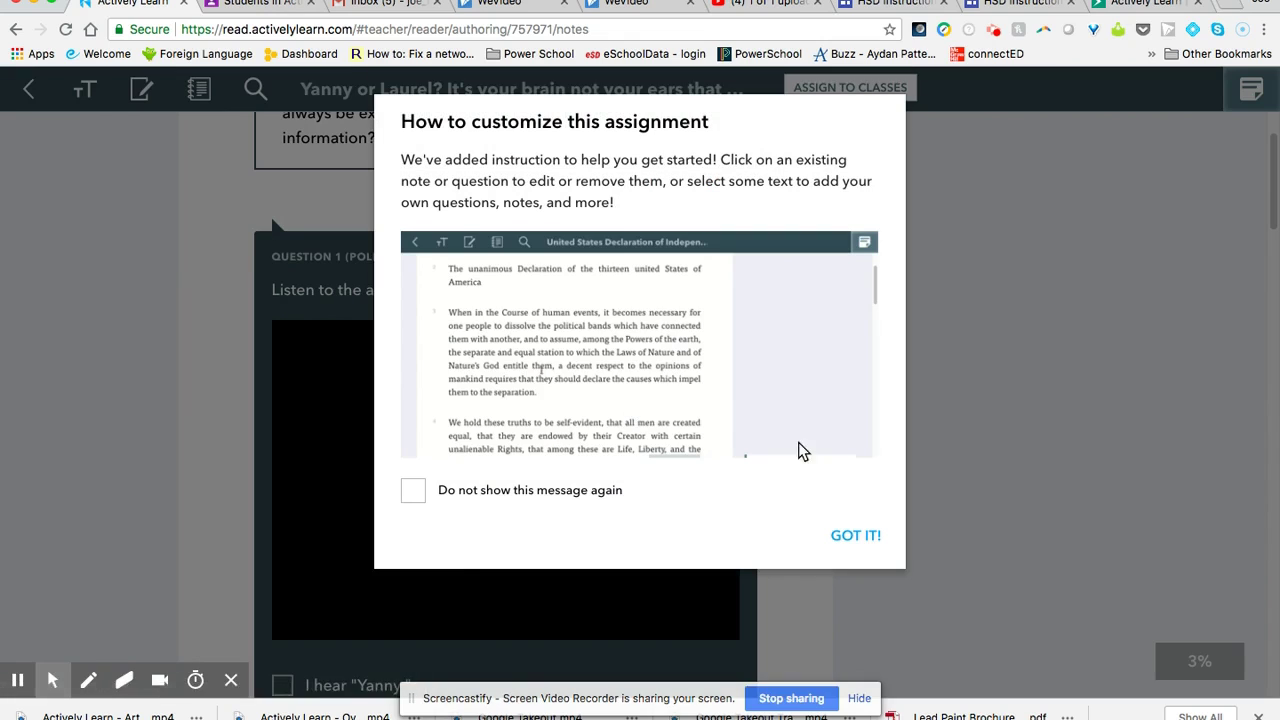
{"action": "left_click", "coordinate": [414, 496]}
{"action": "left_click", "coordinate": [415, 498]}
{"action": "left_click", "coordinate": [888, 535]}
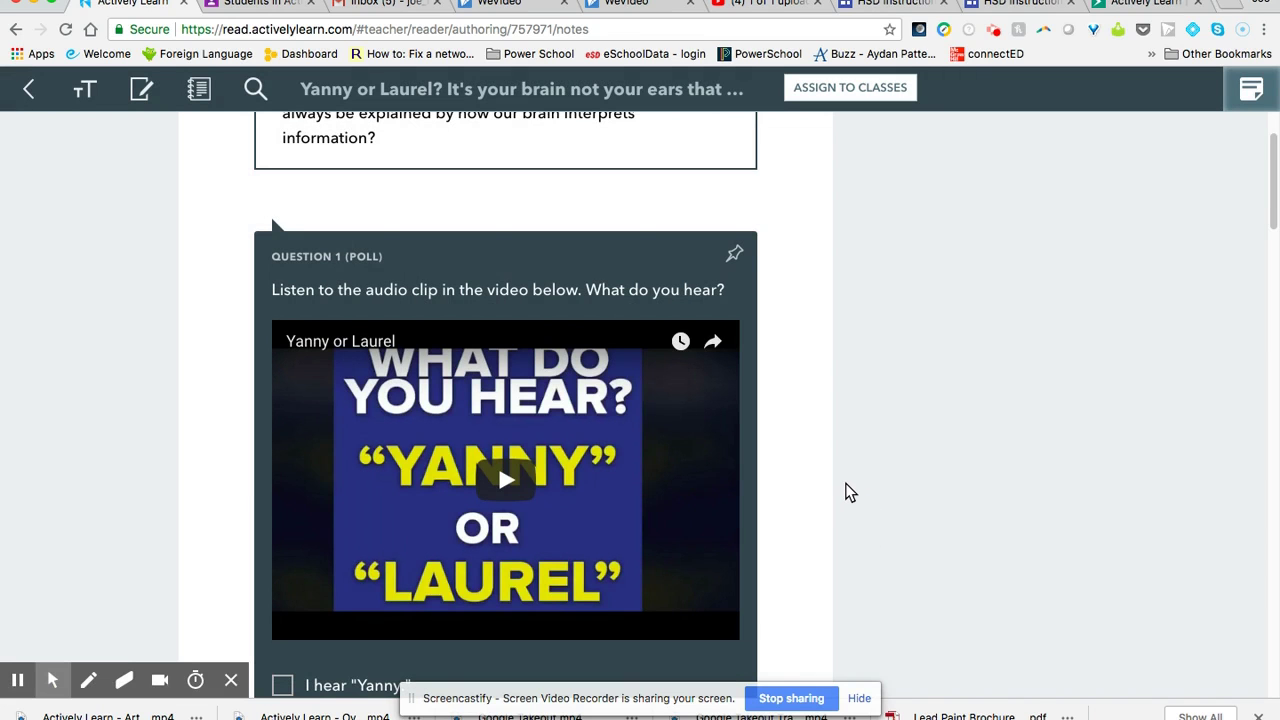
- Attach the note "This is a note." to the passage "think Jelly Belly Buttered Popcorn, the preference" and save it
{"action": "scroll", "coordinate": [848, 492], "scroll_direction": "up", "scroll_amount": 1}
{"action": "scroll", "coordinate": [840, 494], "scroll_direction": "down", "scroll_amount": 5}
{"action": "scroll", "coordinate": [824, 488], "scroll_direction": "down", "scroll_amount": 6}
{"action": "scroll", "coordinate": [824, 497], "scroll_direction": "down", "scroll_amount": 3}
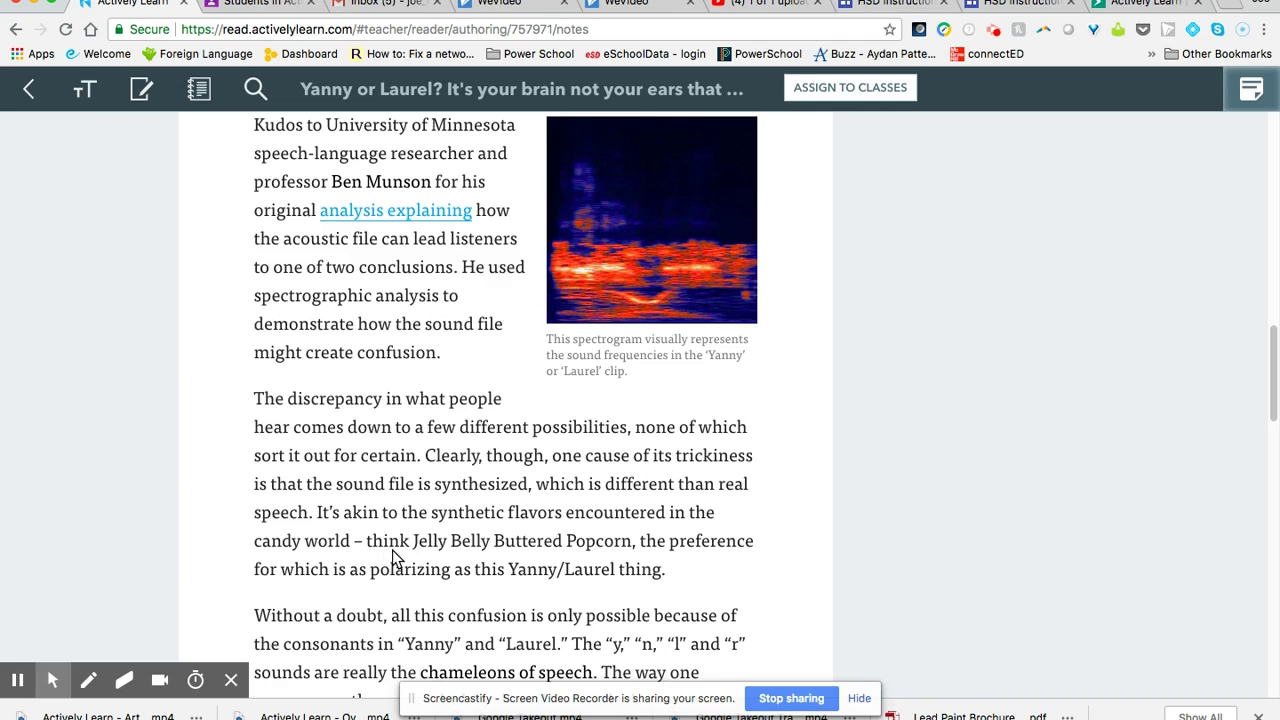
{"action": "left_click_drag", "start_coordinate": [367, 541], "coordinate": [755, 546]}
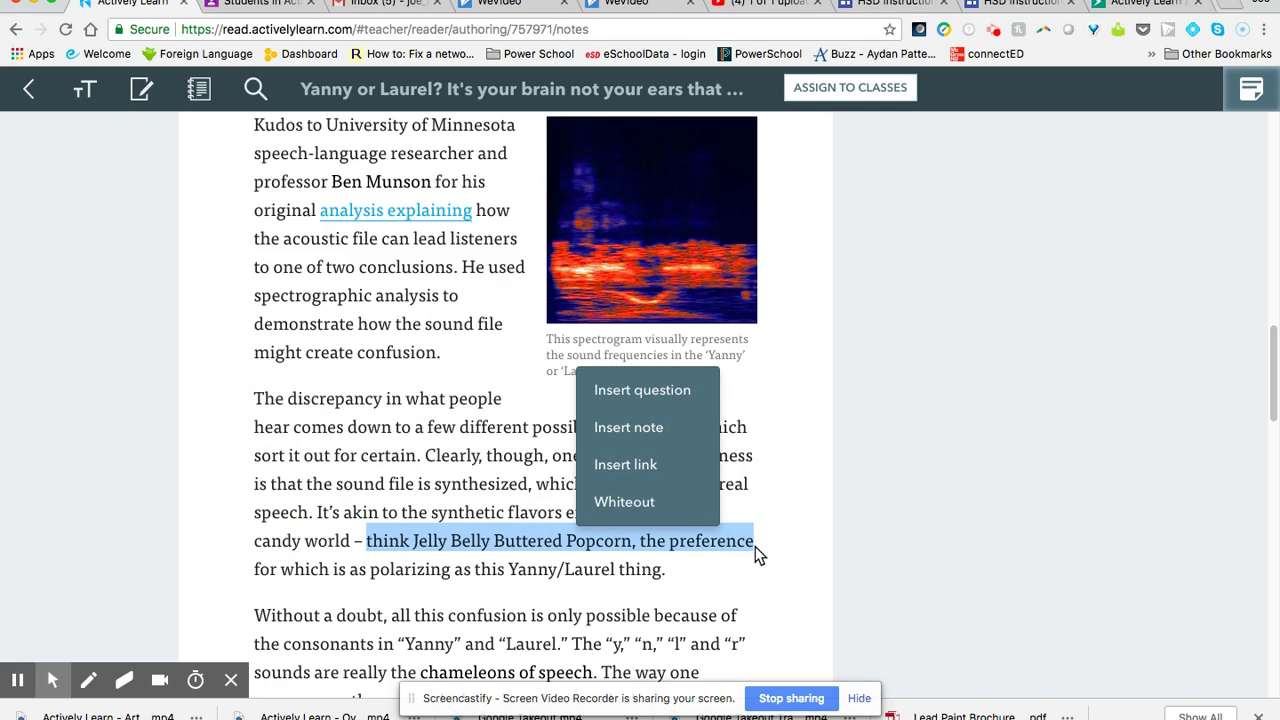
{"action": "left_click", "coordinate": [664, 430]}
{"action": "type", "text": "This is an"}
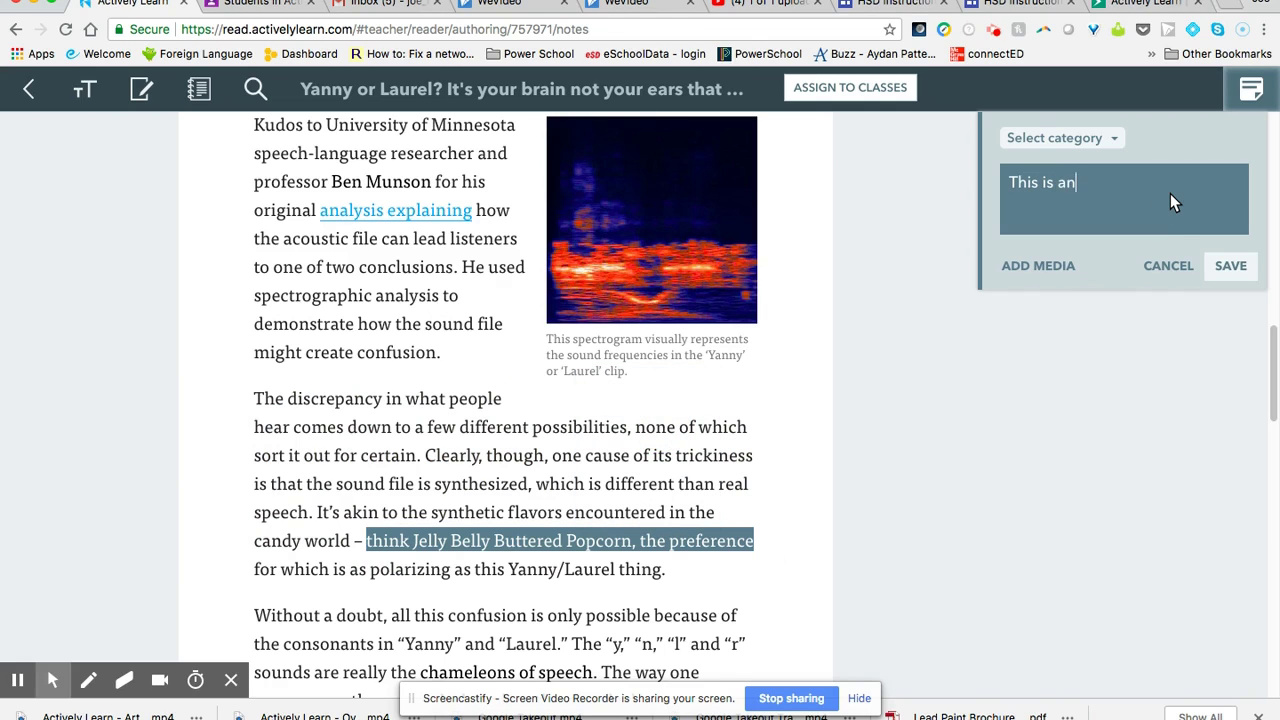
{"action": "key", "text": "BackSpace"}
{"action": "type", "text": "note."}
{"action": "left_click", "coordinate": [1231, 266]}
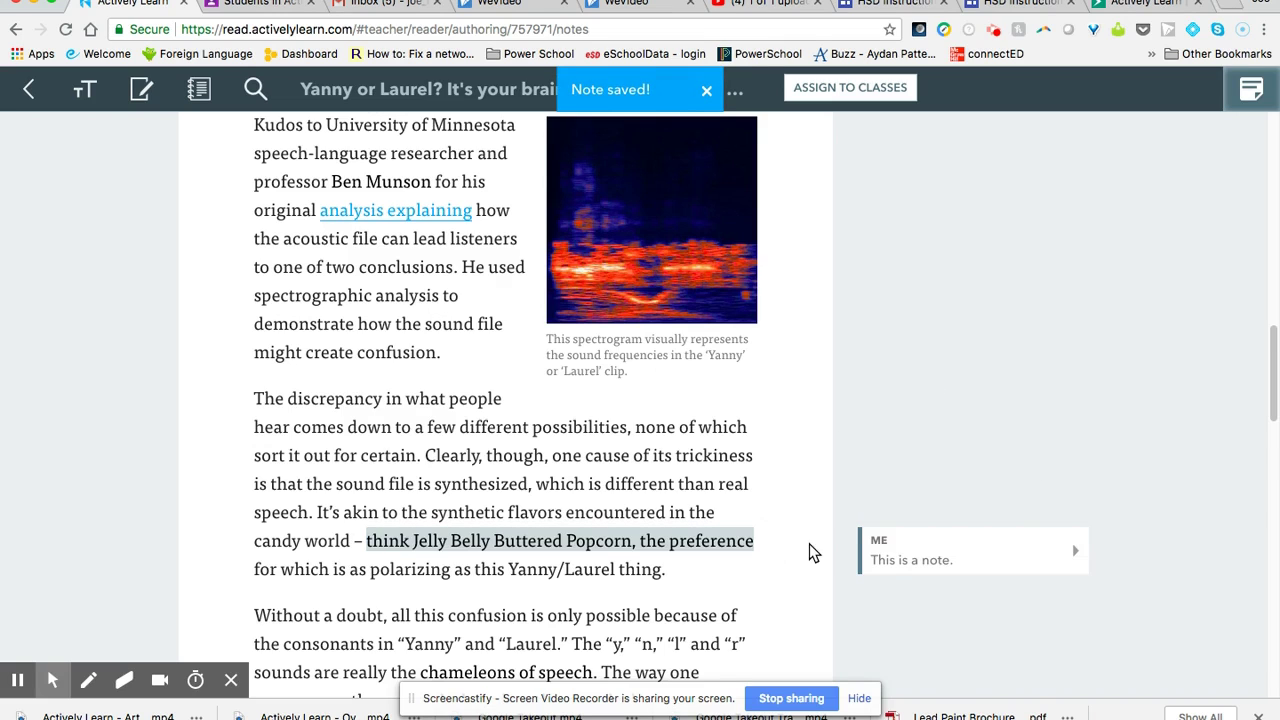
- Insert a short-answer question after "partially erased text." and assign it the standard RI.1 - Meaning & Evidence
{"action": "scroll", "coordinate": [750, 522], "scroll_direction": "down", "scroll_amount": 2}
{"action": "scroll", "coordinate": [750, 522], "scroll_direction": "down", "scroll_amount": 5}
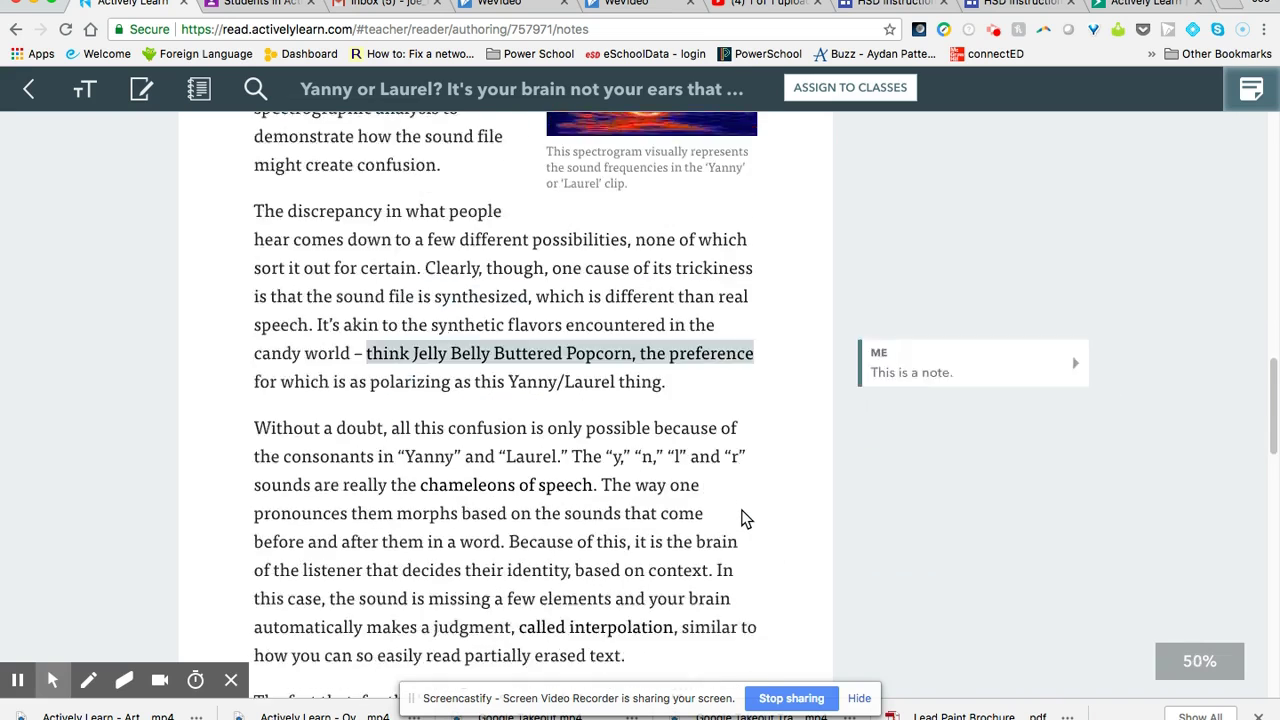
{"action": "scroll", "coordinate": [742, 517], "scroll_direction": "down", "scroll_amount": 1}
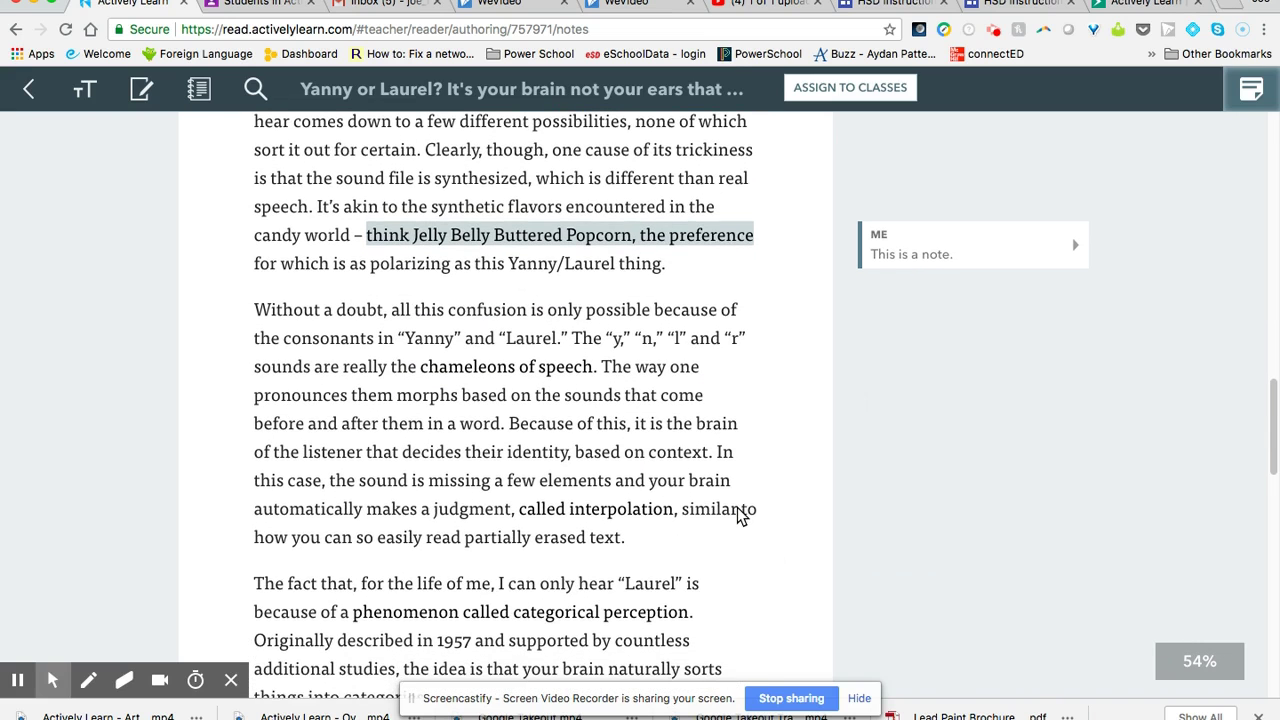
{"action": "left_click_drag", "start_coordinate": [590, 517], "coordinate": [629, 526]}
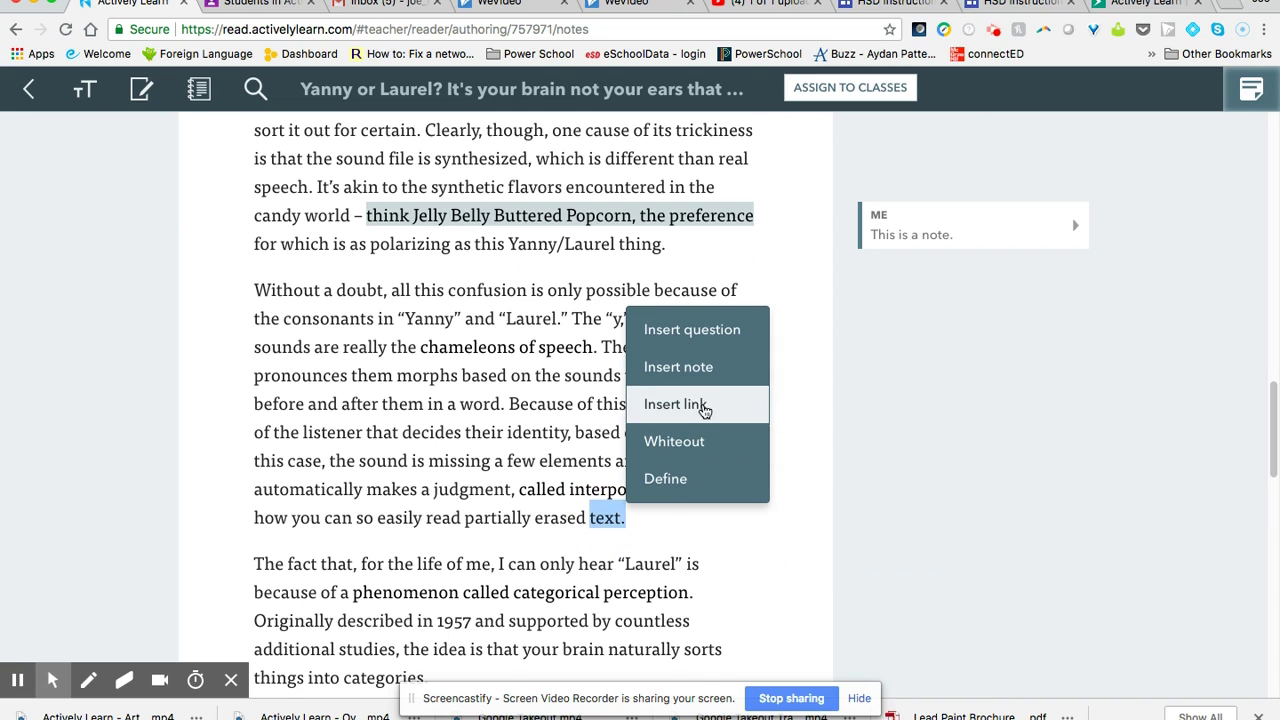
{"action": "left_click", "coordinate": [716, 341]}
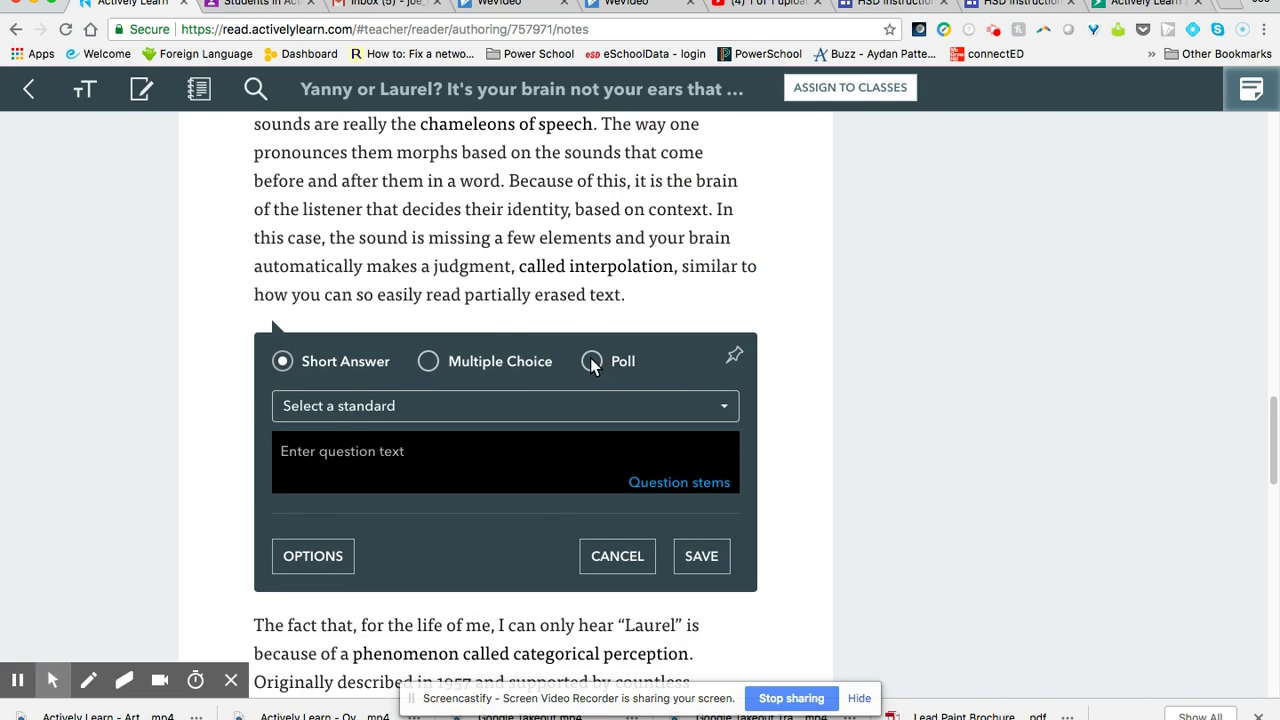
{"action": "left_click", "coordinate": [326, 404]}
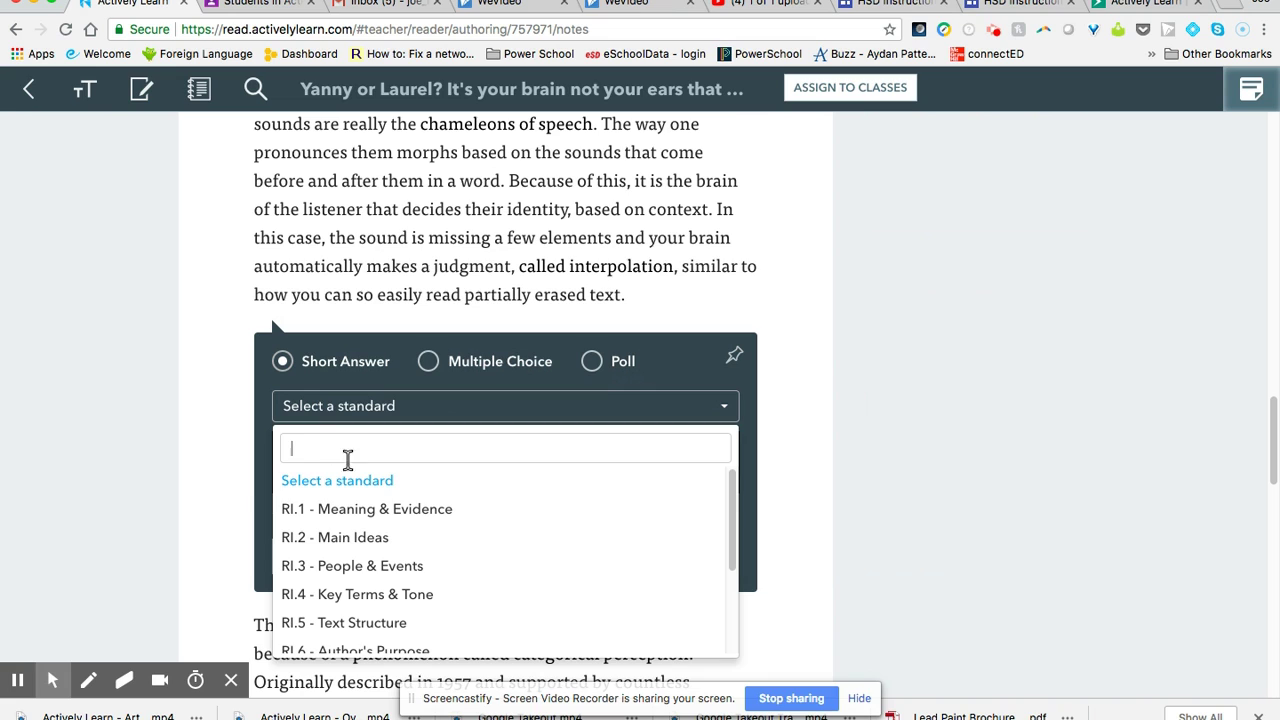
{"action": "left_click", "coordinate": [400, 511]}
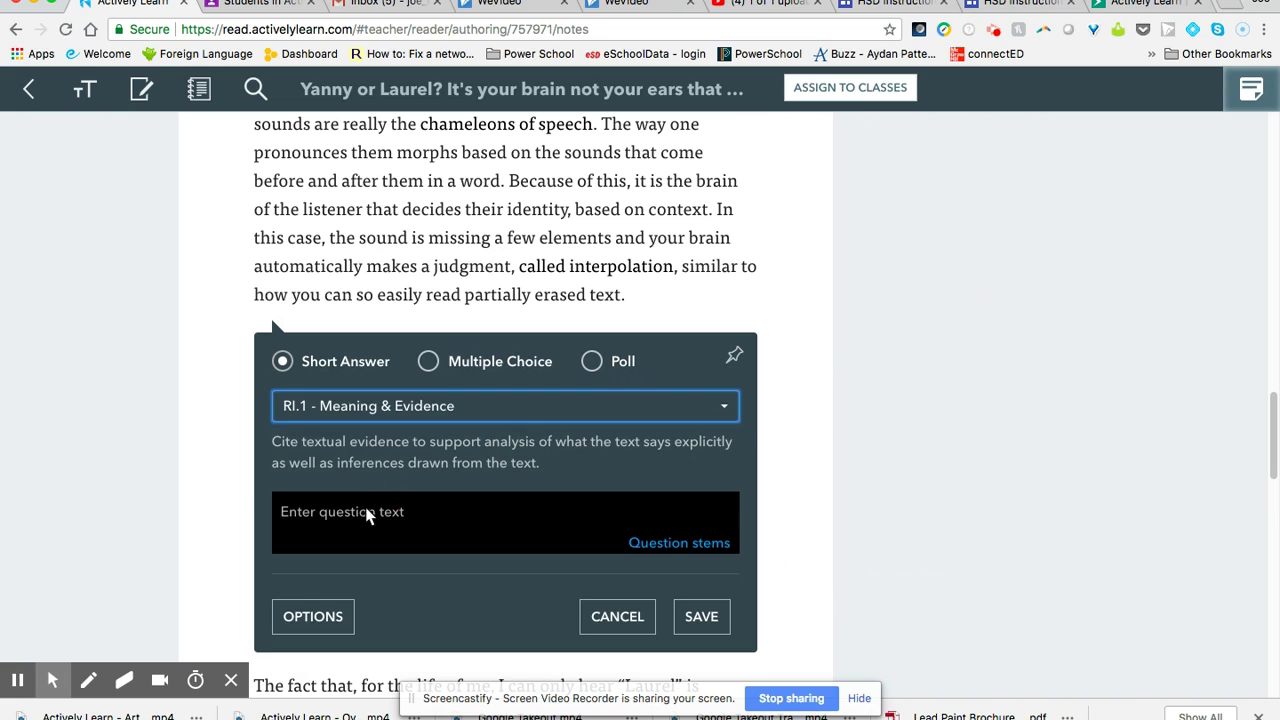
- Enter the short-answer question text "What causes us to hear the words differently?"
{"action": "left_click", "coordinate": [368, 514]}
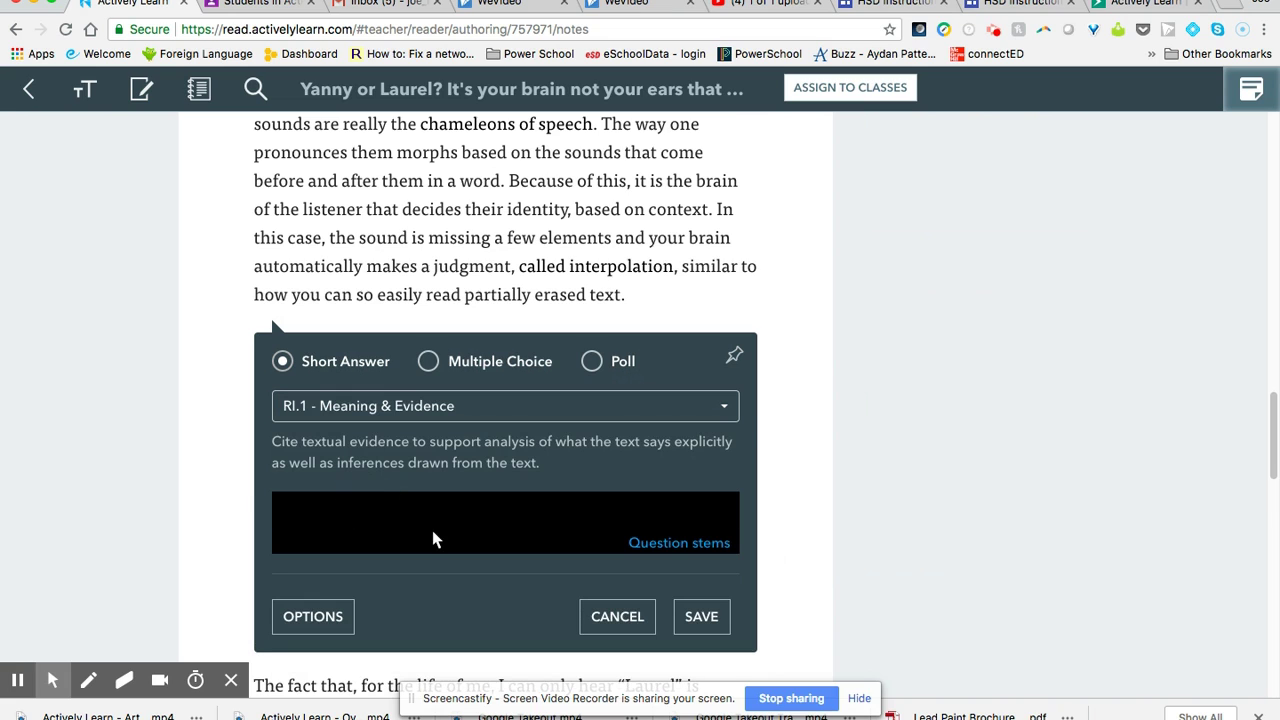
{"action": "type", "text": "What cuas"}
{"action": "key", "text": "BackSpace"}
{"action": "key", "text": "BackSpace"}
{"action": "key", "text": "BackSpace"}
{"action": "type", "text": "auses us "}
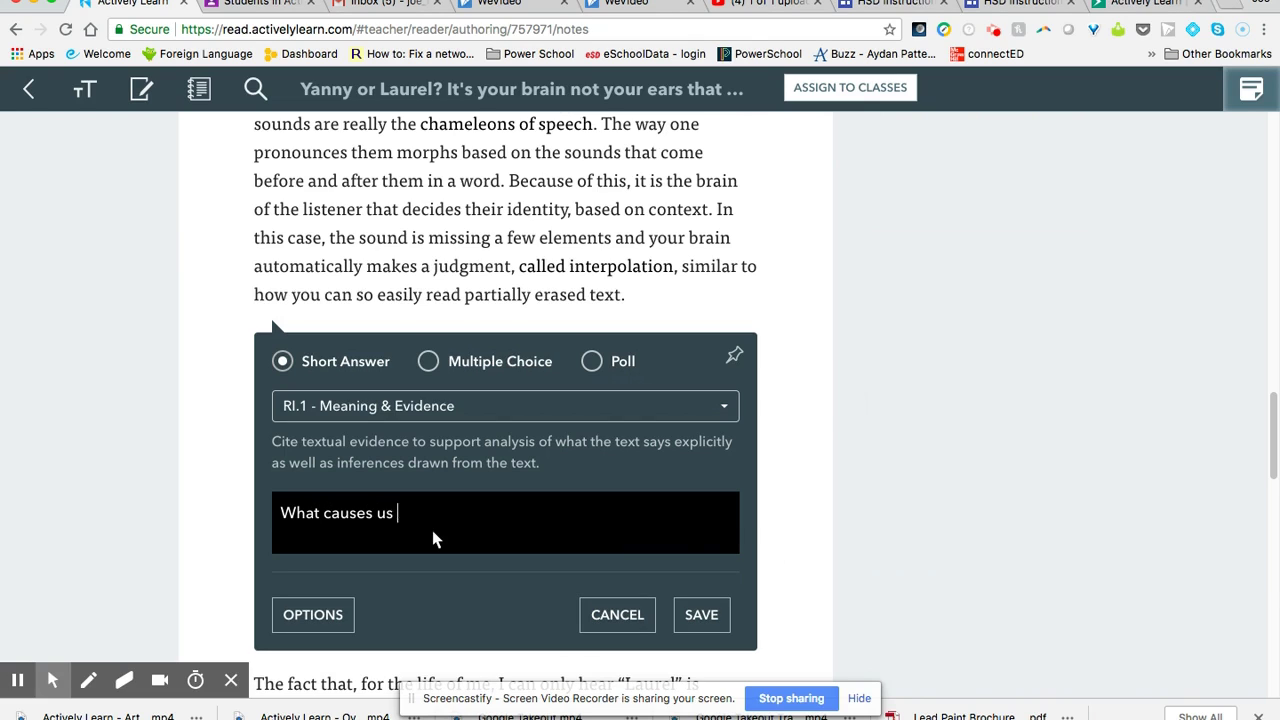
{"action": "type", "text": "to hear the words differently?"}
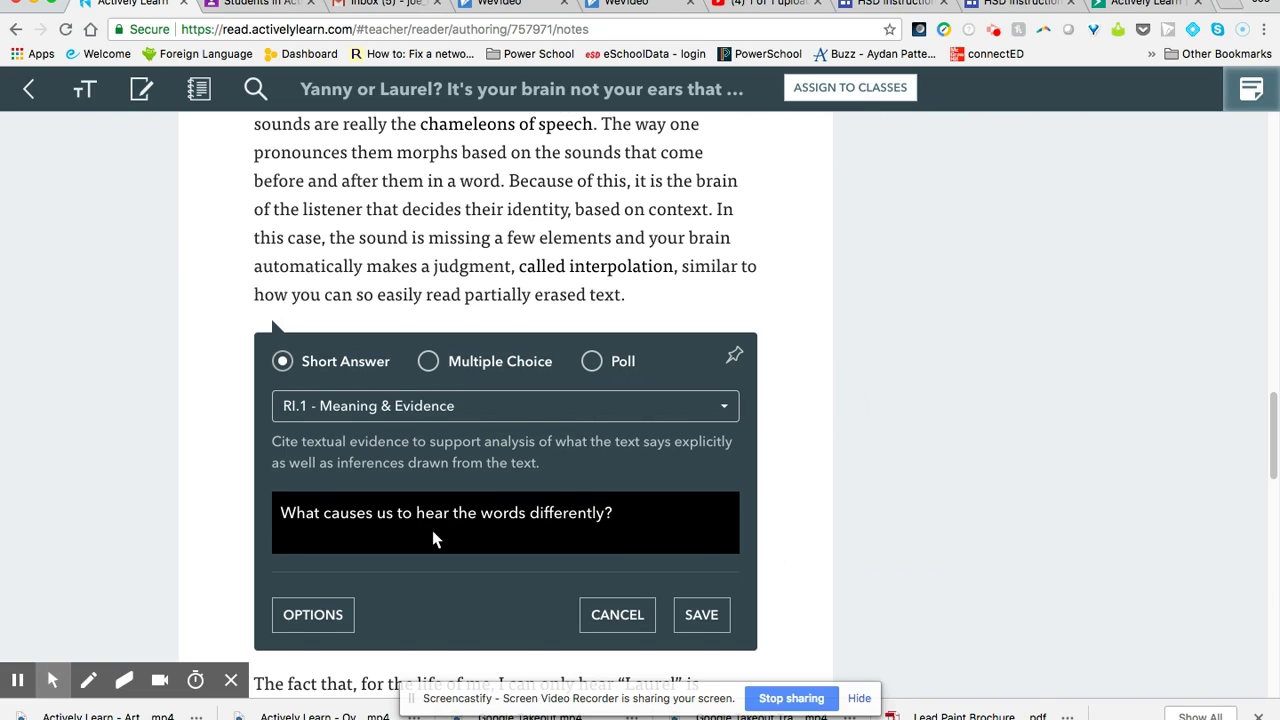
- Look through the short-answer question's extra options, including its weight choices, and save the question
{"action": "scroll", "coordinate": [432, 540], "scroll_direction": "down", "scroll_amount": 4}
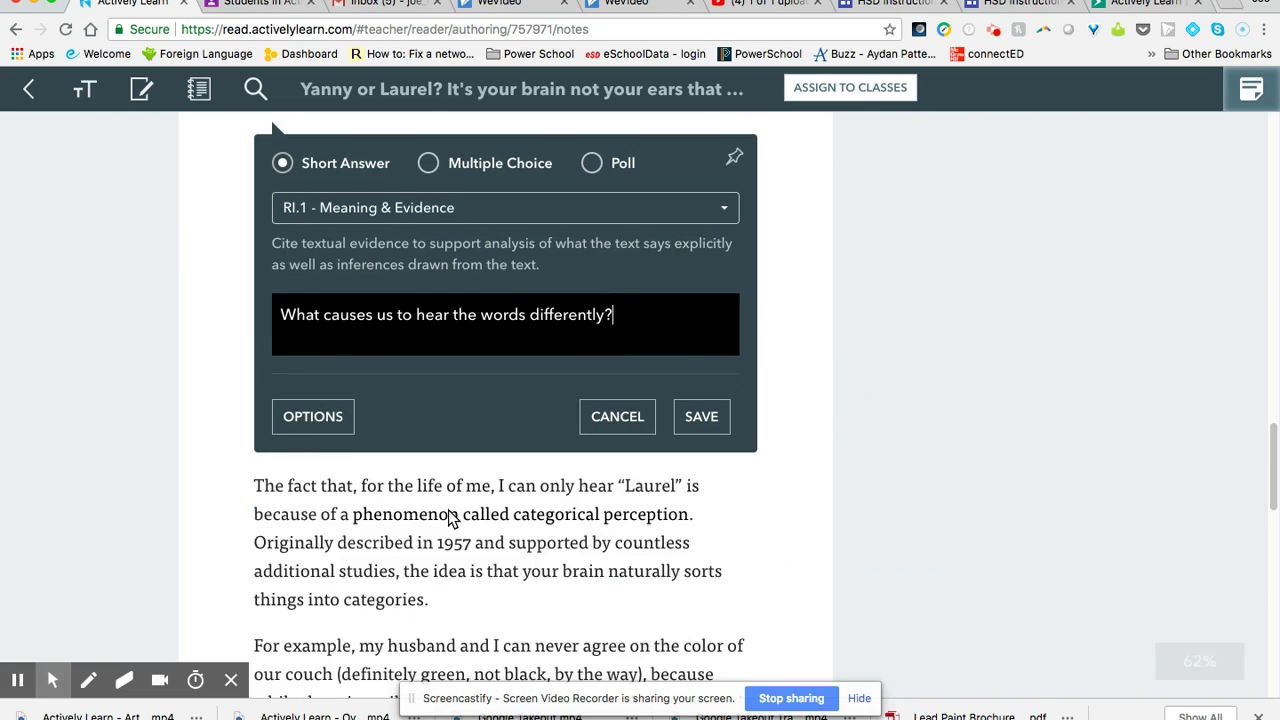
{"action": "left_click", "coordinate": [322, 415]}
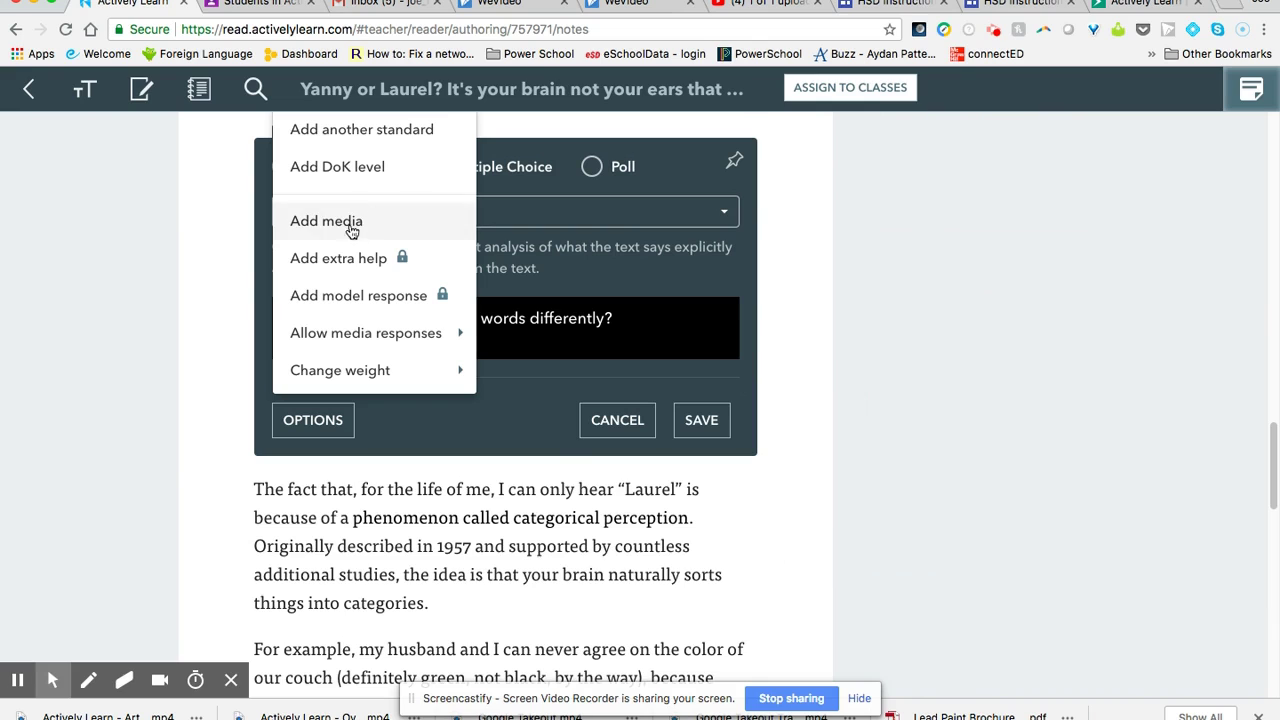
{"action": "mouse_move", "coordinate": [341, 347]}
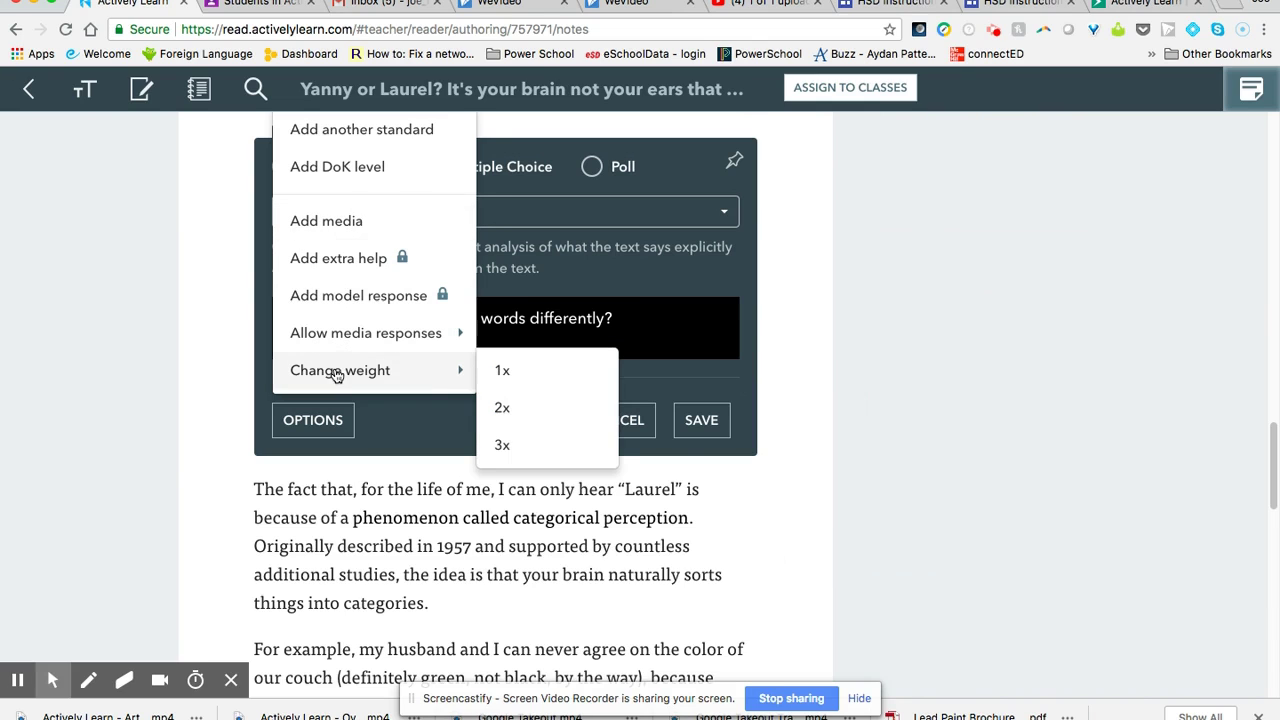
{"action": "left_click", "coordinate": [376, 418]}
{"action": "left_click", "coordinate": [712, 420]}
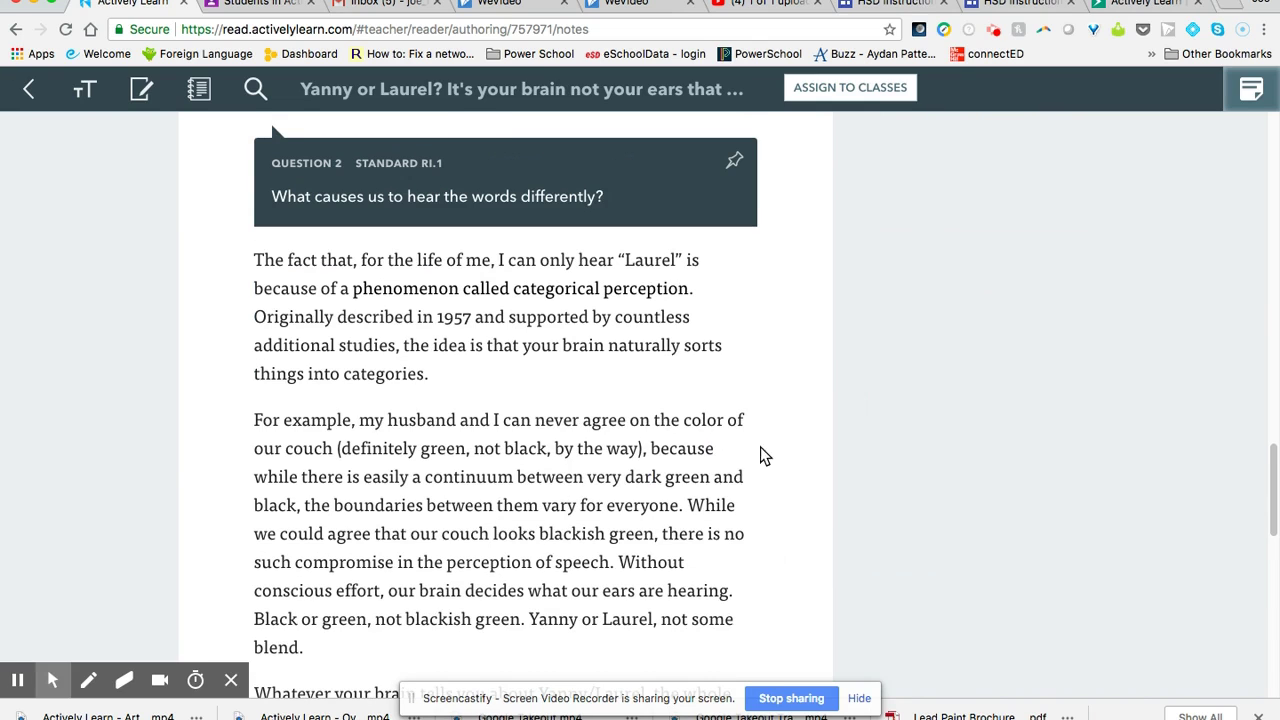
- Insert a multiple-choice question after "Yanny or Laurel, not some", accepting the close spacing, with the standard RI.2 - Main Ideas
{"action": "left_click_drag", "start_coordinate": [662, 614], "coordinate": [743, 626]}
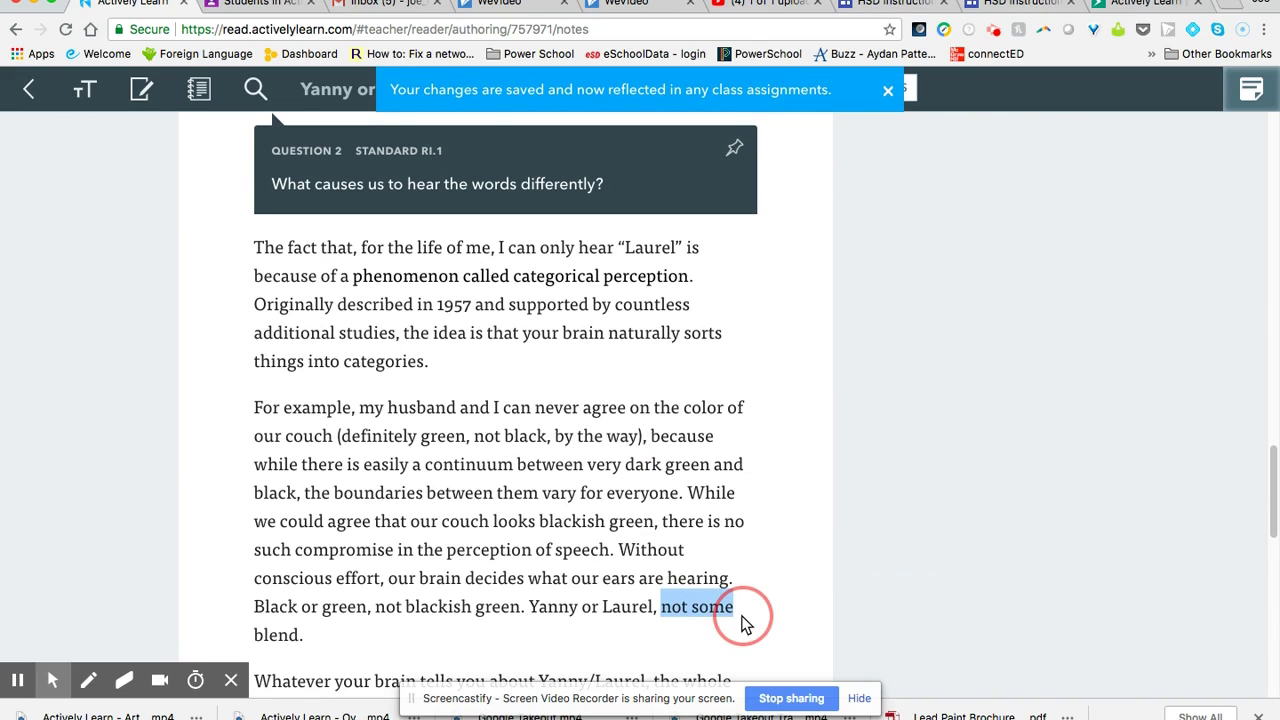
{"action": "left_click", "coordinate": [641, 462]}
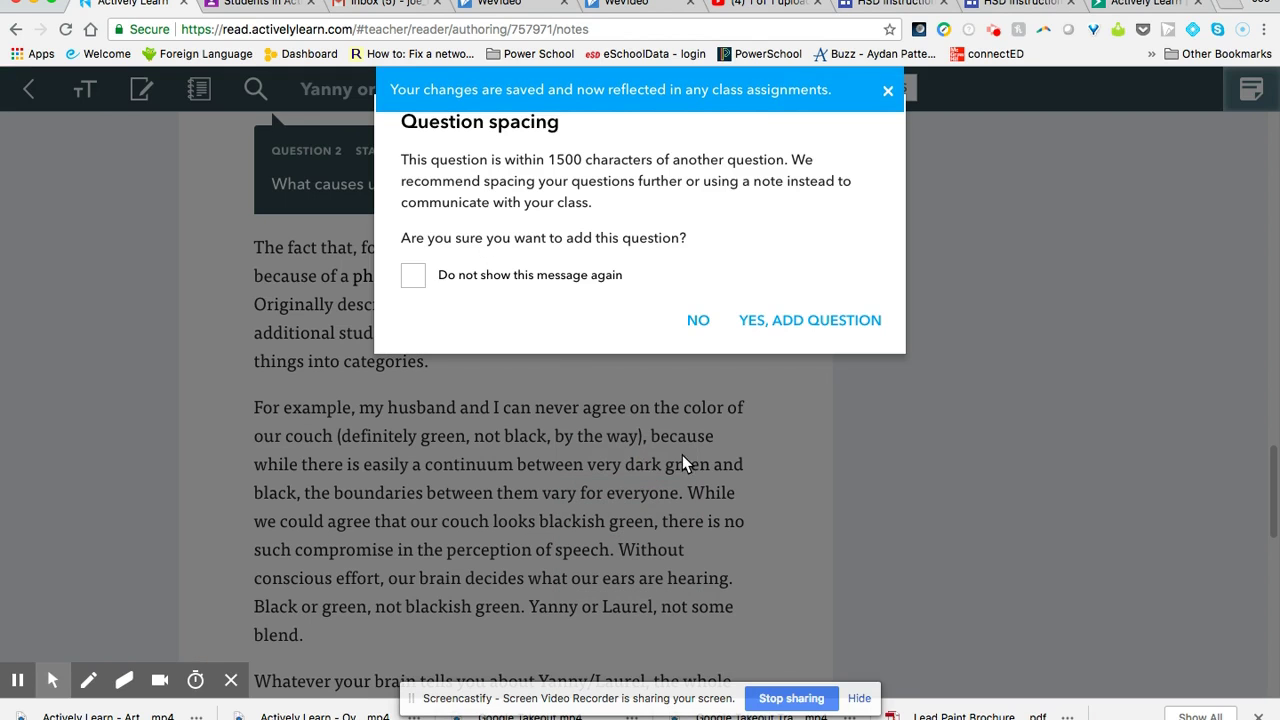
{"action": "left_click", "coordinate": [783, 320]}
{"action": "left_click", "coordinate": [428, 314]}
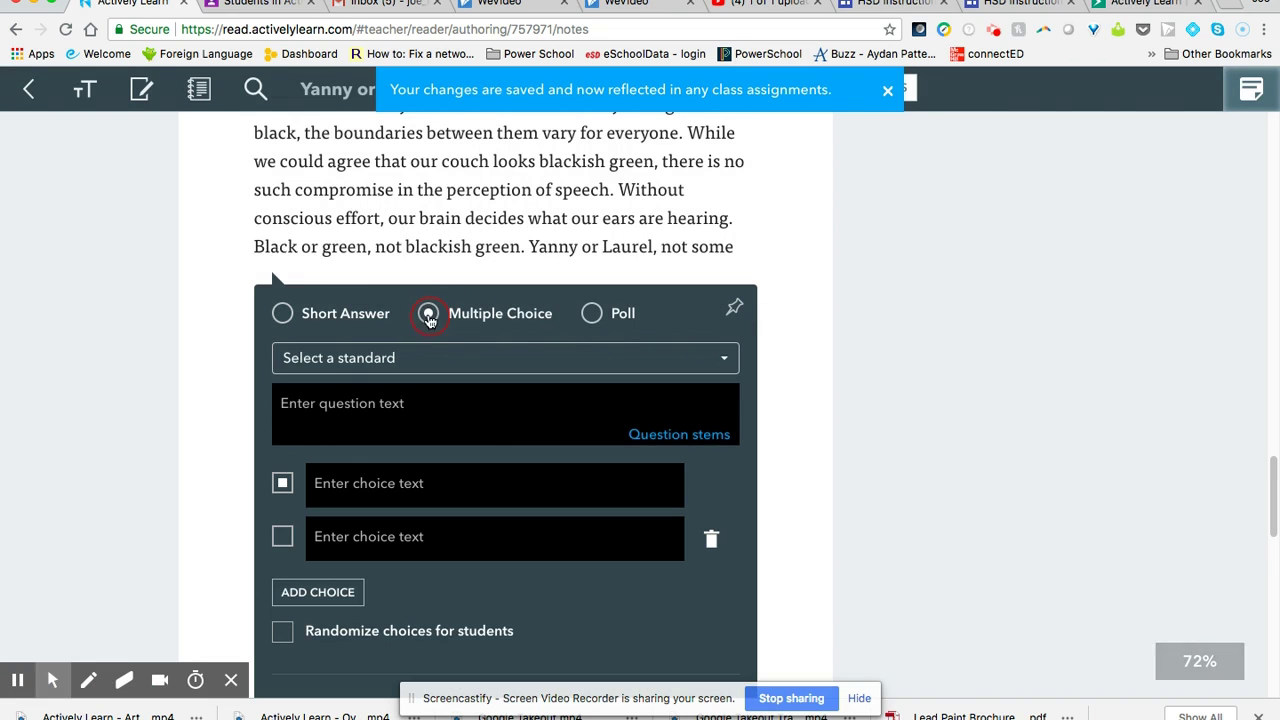
{"action": "left_click", "coordinate": [400, 358]}
{"action": "left_click", "coordinate": [385, 489]}
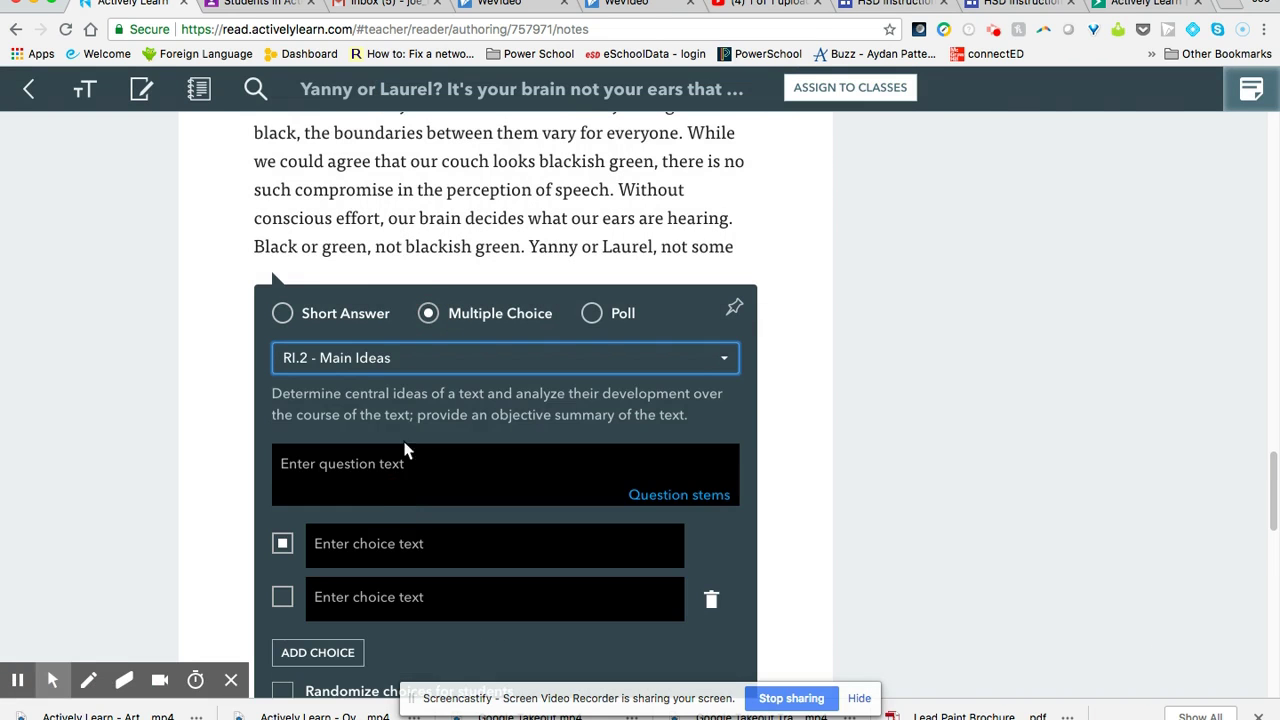
- Enter the multiple-choice question "What day is it today?" with the choices Monday, Tuesday and Wednesday
{"action": "left_click", "coordinate": [405, 475]}
{"action": "type", "text": "What "}
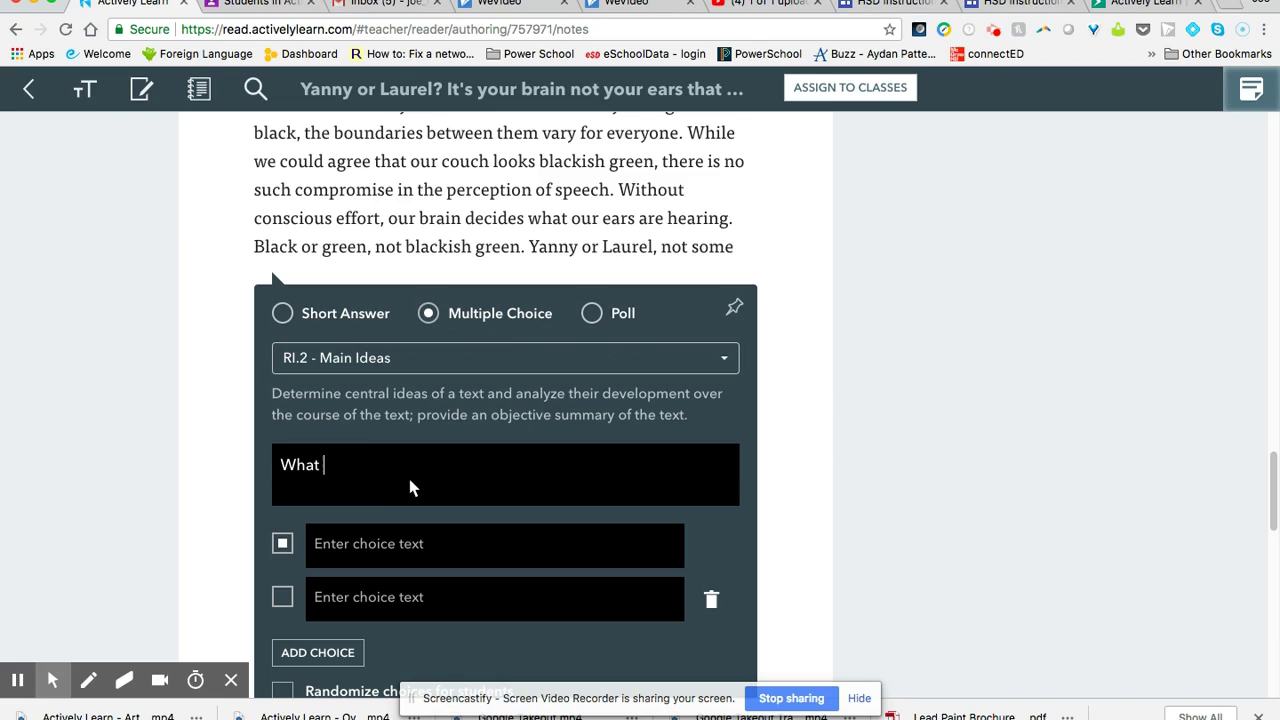
{"action": "type", "text": "day is"}
{"action": "left_click", "coordinate": [395, 548]}
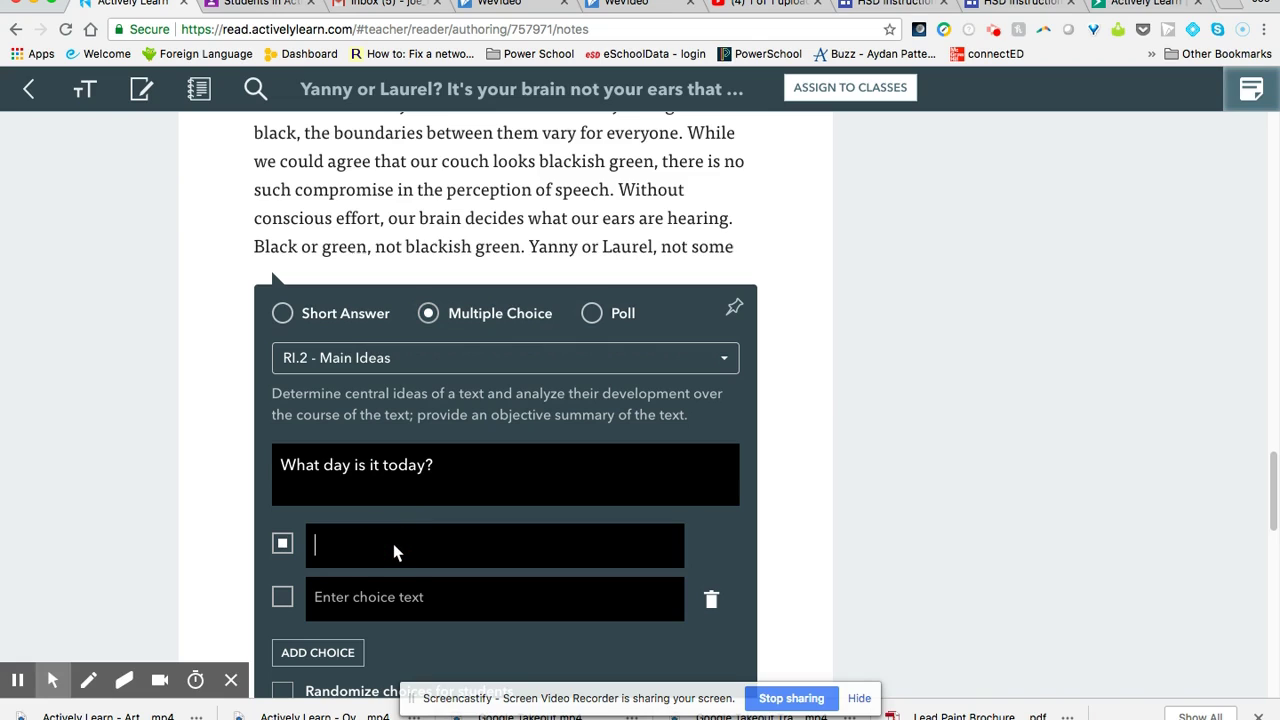
{"action": "type", "text": "Monday"}
{"action": "key", "text": "Tab"}
{"action": "type", "text": "Tu"}
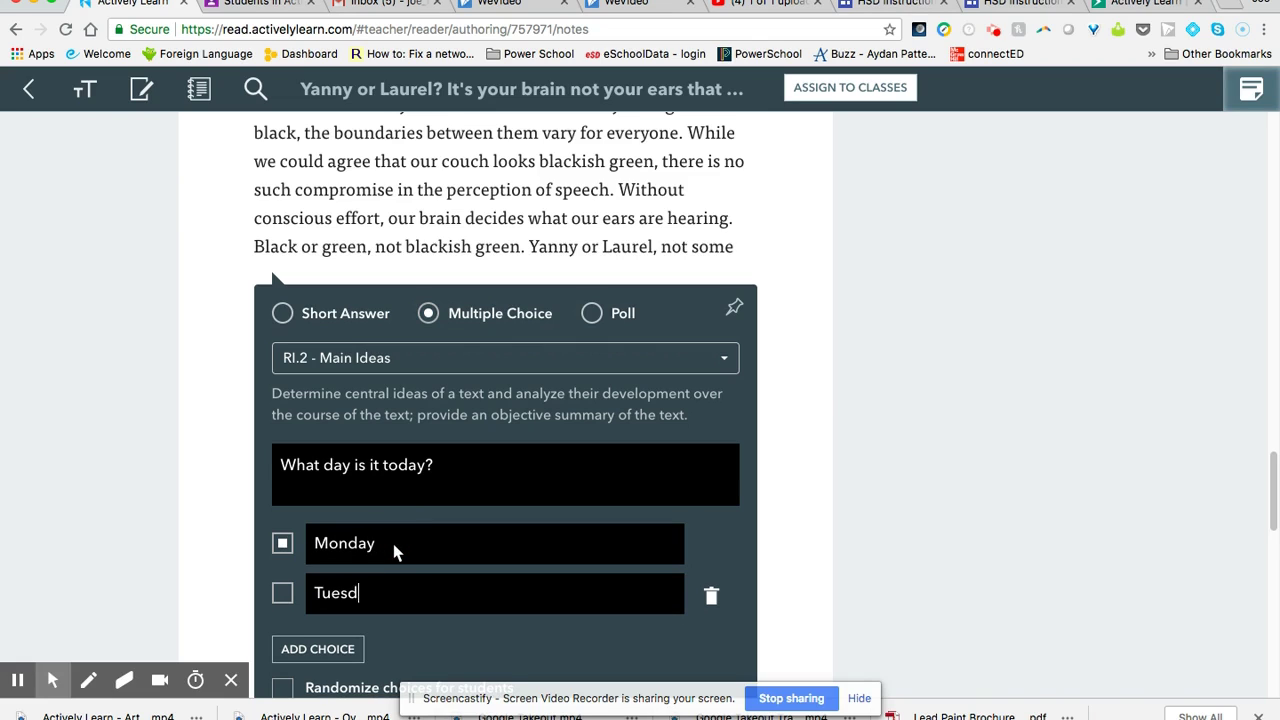
{"action": "left_click", "coordinate": [342, 649]}
{"action": "type", "text": "Wednesday"}
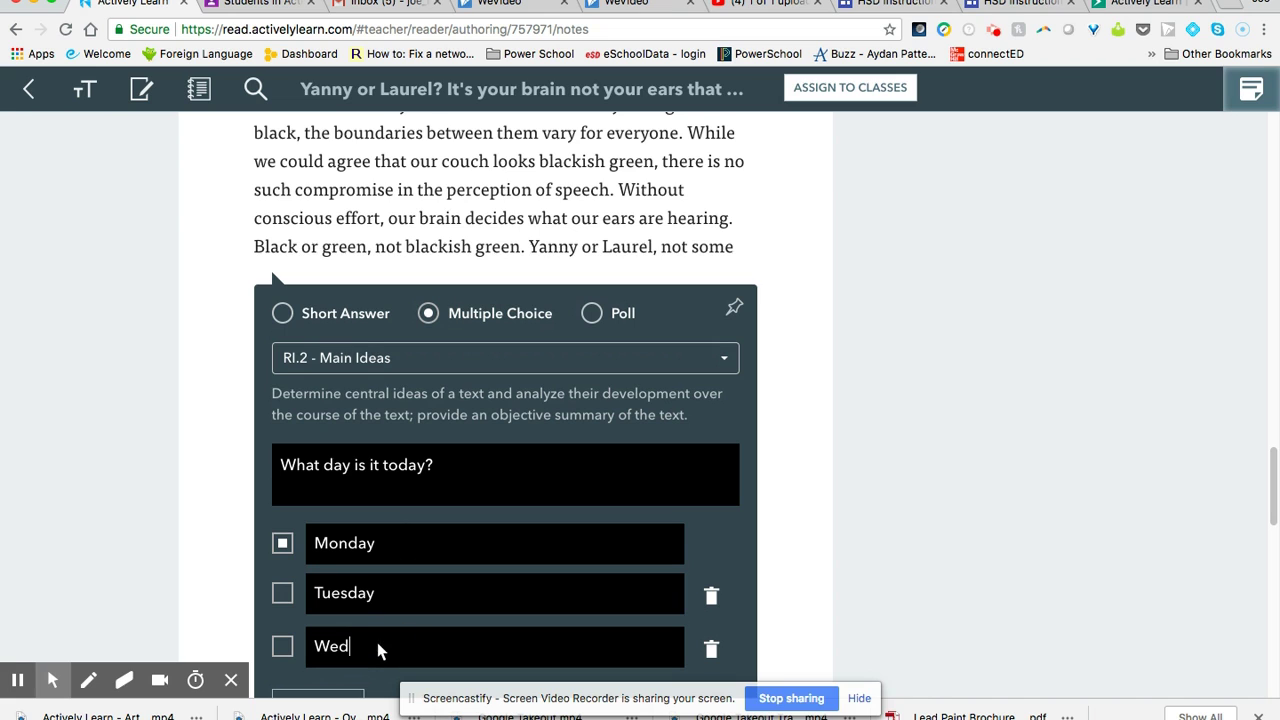
- Mark Wednesday as the only correct choice for the day question and save it
{"action": "left_click", "coordinate": [282, 646]}
{"action": "scroll", "coordinate": [381, 596], "scroll_direction": "down", "scroll_amount": 3}
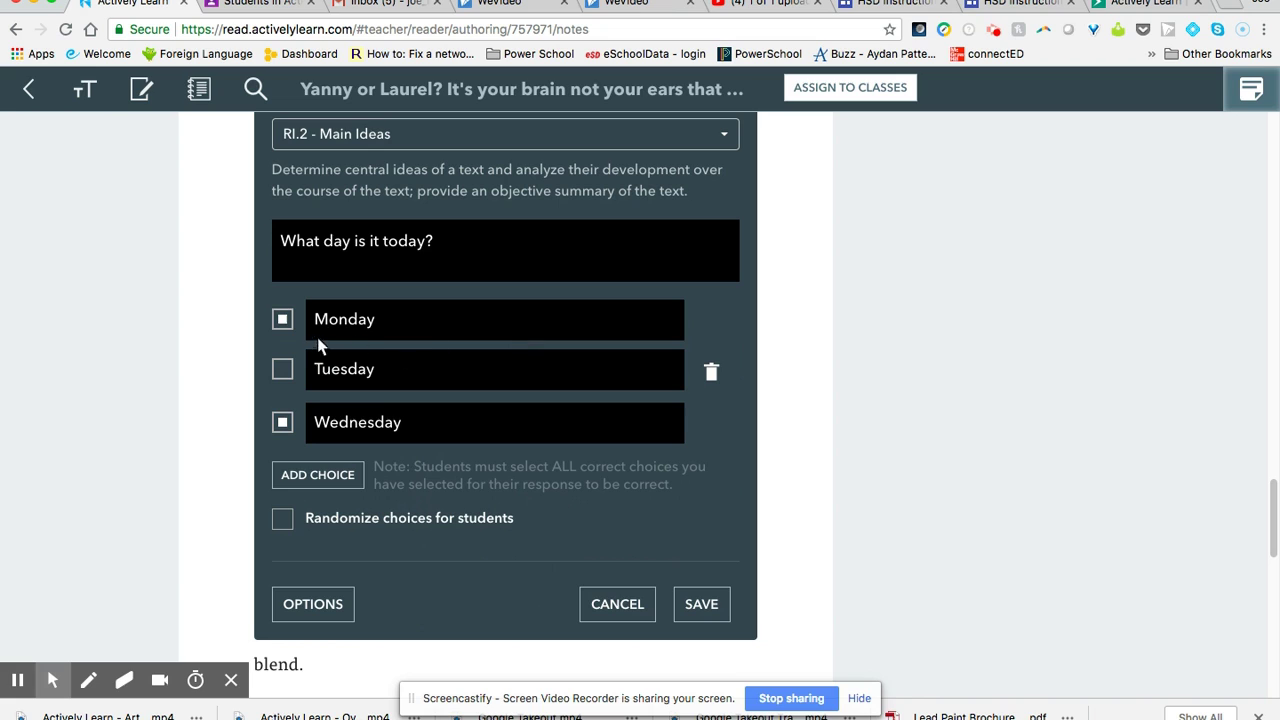
{"action": "left_click", "coordinate": [283, 320]}
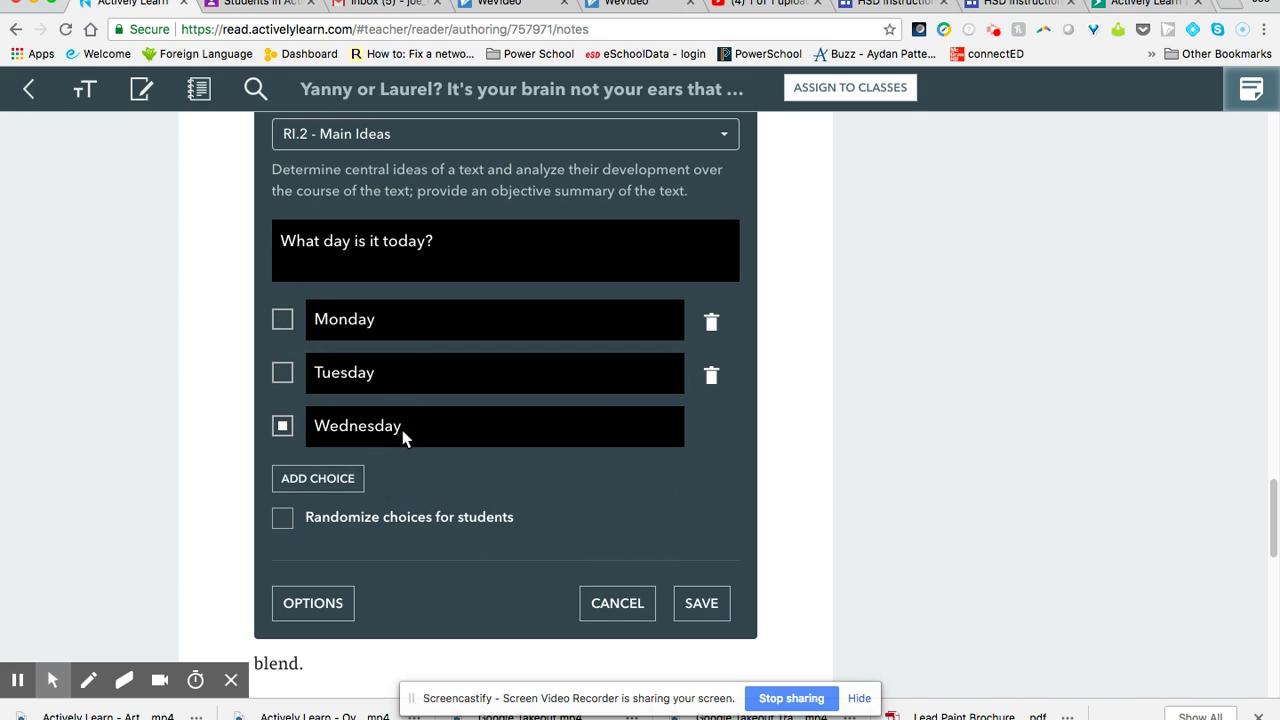
{"action": "left_click", "coordinate": [700, 604]}
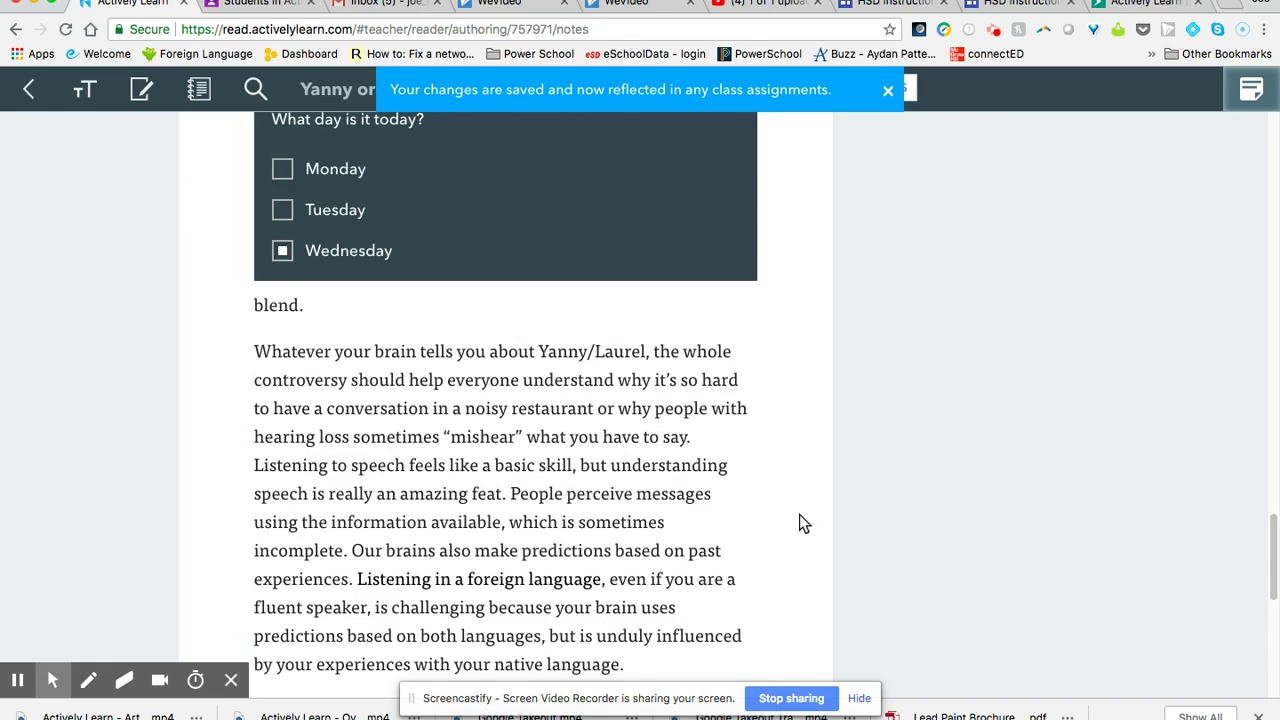
- Review the article's questions and the classes it can be assigned to, leaving the class assignments as they are
{"action": "scroll", "coordinate": [799, 535], "scroll_direction": "up", "scroll_amount": 3}
{"action": "scroll", "coordinate": [966, 477], "scroll_direction": "down", "scroll_amount": 10}
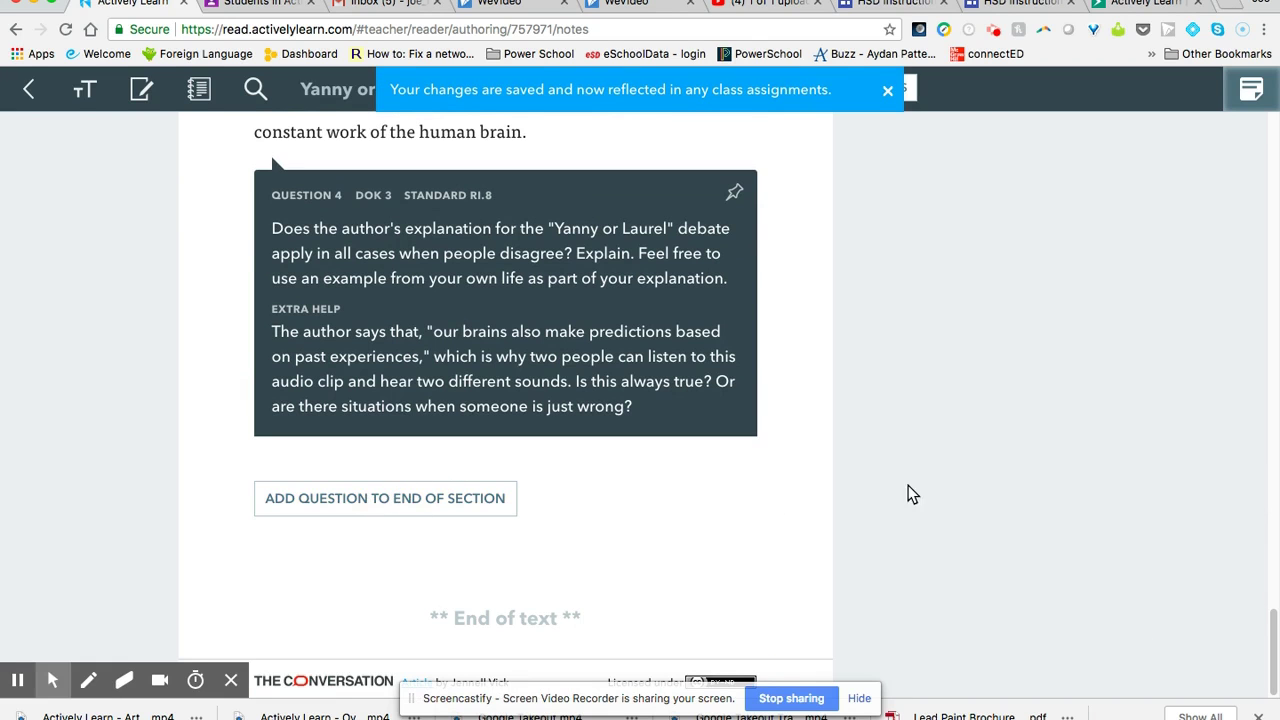
{"action": "scroll", "coordinate": [936, 487], "scroll_direction": "up", "scroll_amount": 10}
{"action": "scroll", "coordinate": [936, 487], "scroll_direction": "up", "scroll_amount": 5}
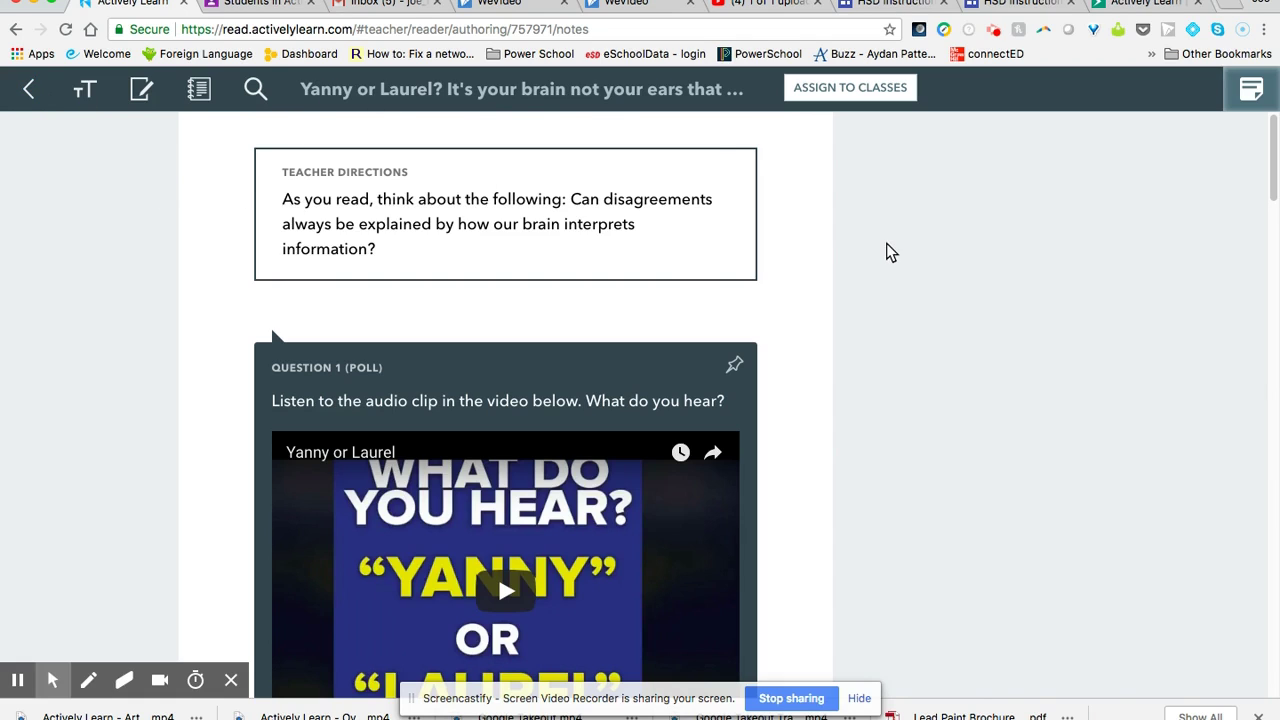
{"action": "left_click", "coordinate": [849, 89]}
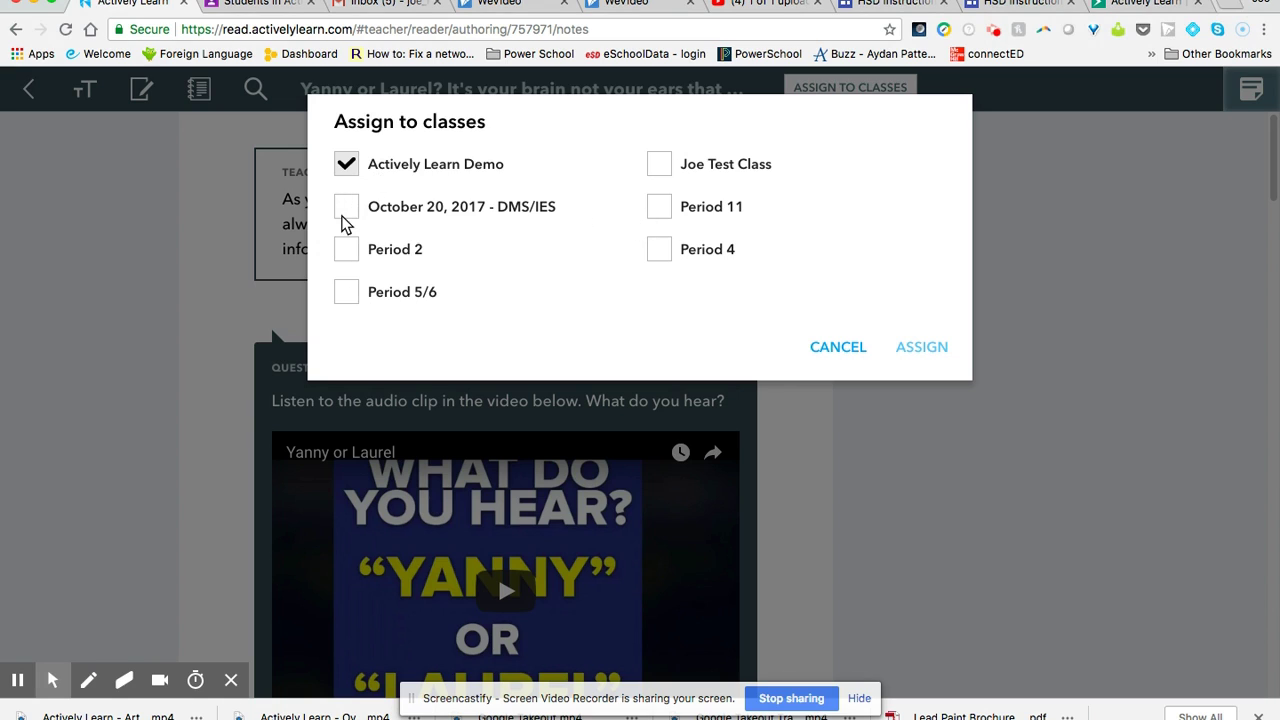
{"action": "left_click", "coordinate": [838, 347]}
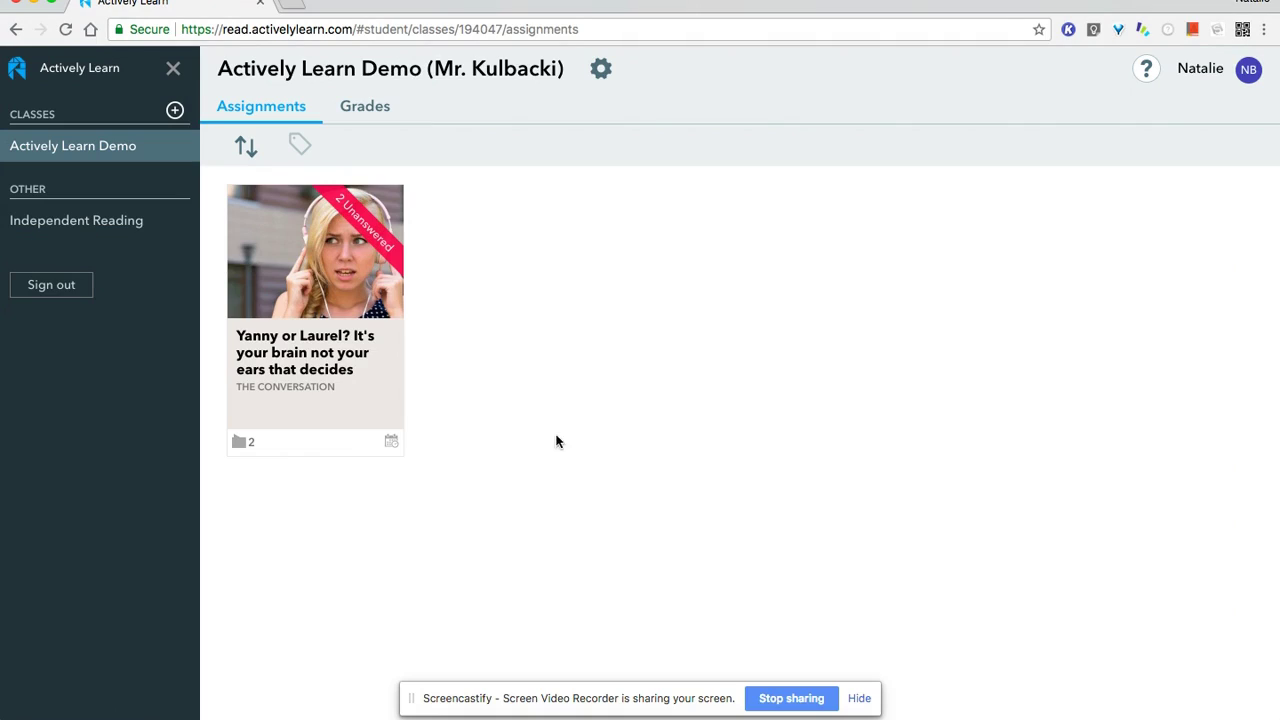
- In the student account, reload the assignments, open the Yanny or Laurel article and submit the poll answer 'I hear "Yanny."'
{"action": "left_click", "coordinate": [65, 29]}
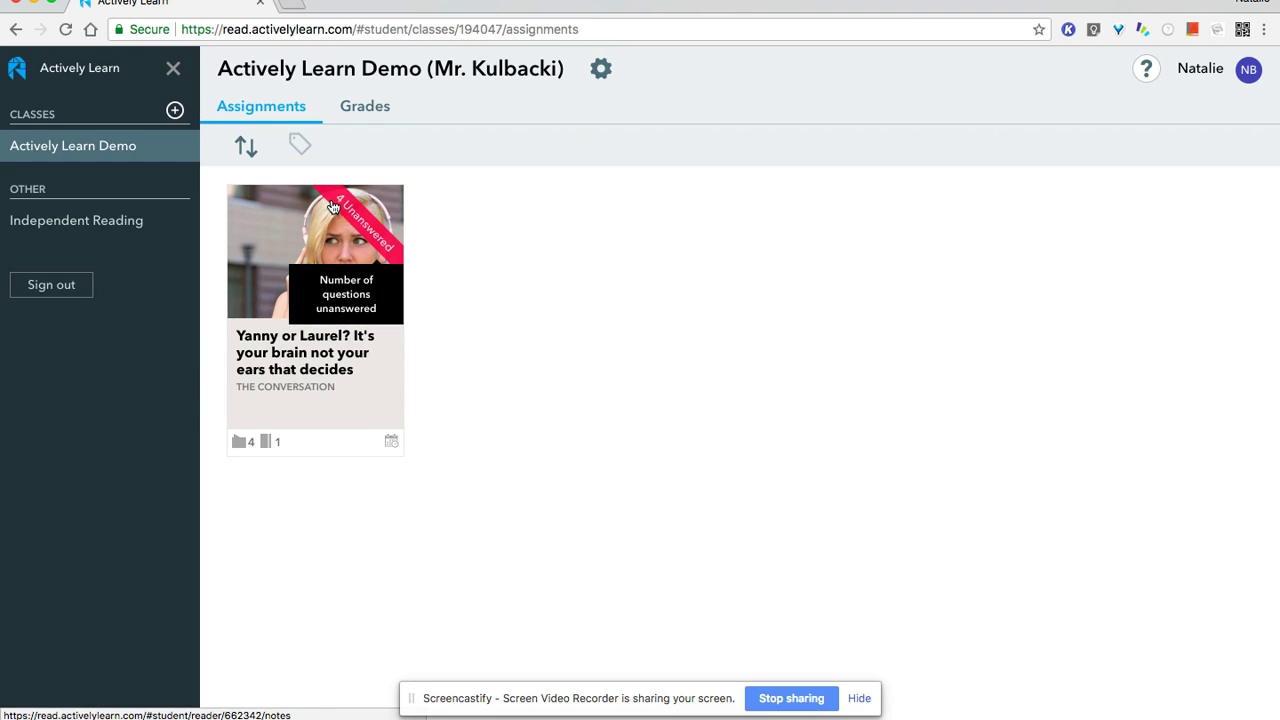
{"action": "left_click", "coordinate": [309, 352]}
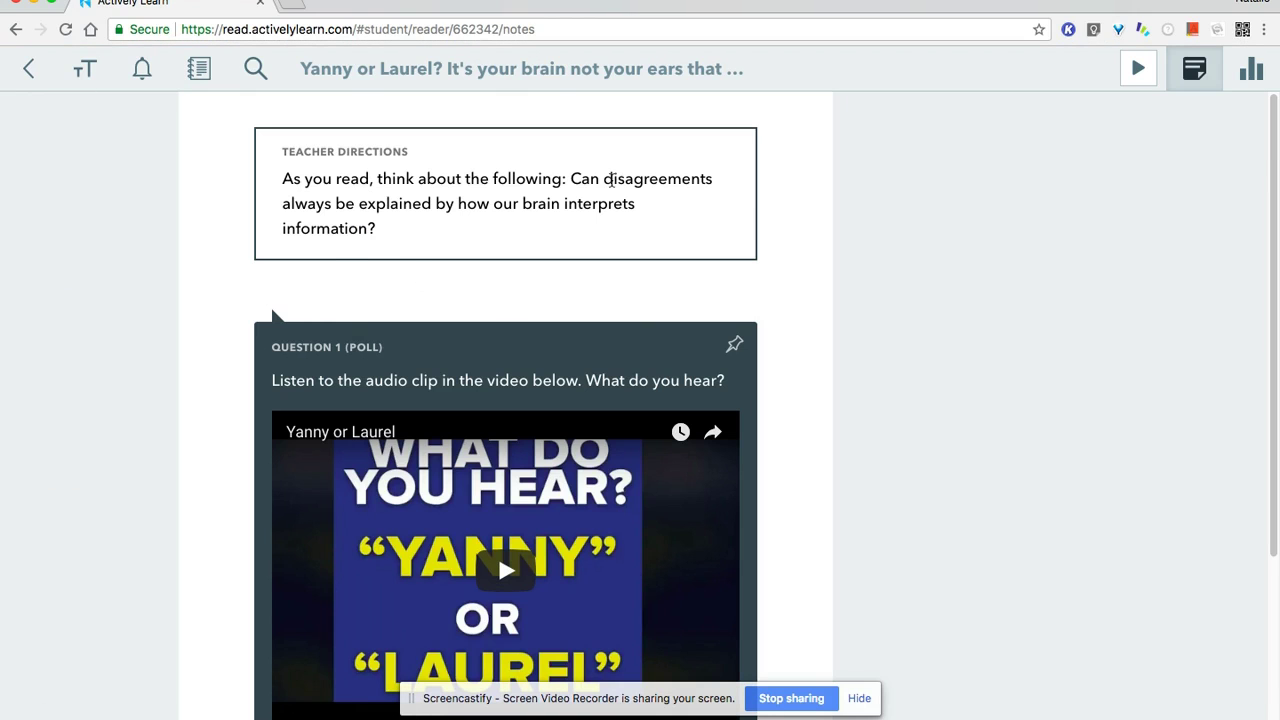
{"action": "scroll", "coordinate": [780, 366], "scroll_direction": "down", "scroll_amount": 3}
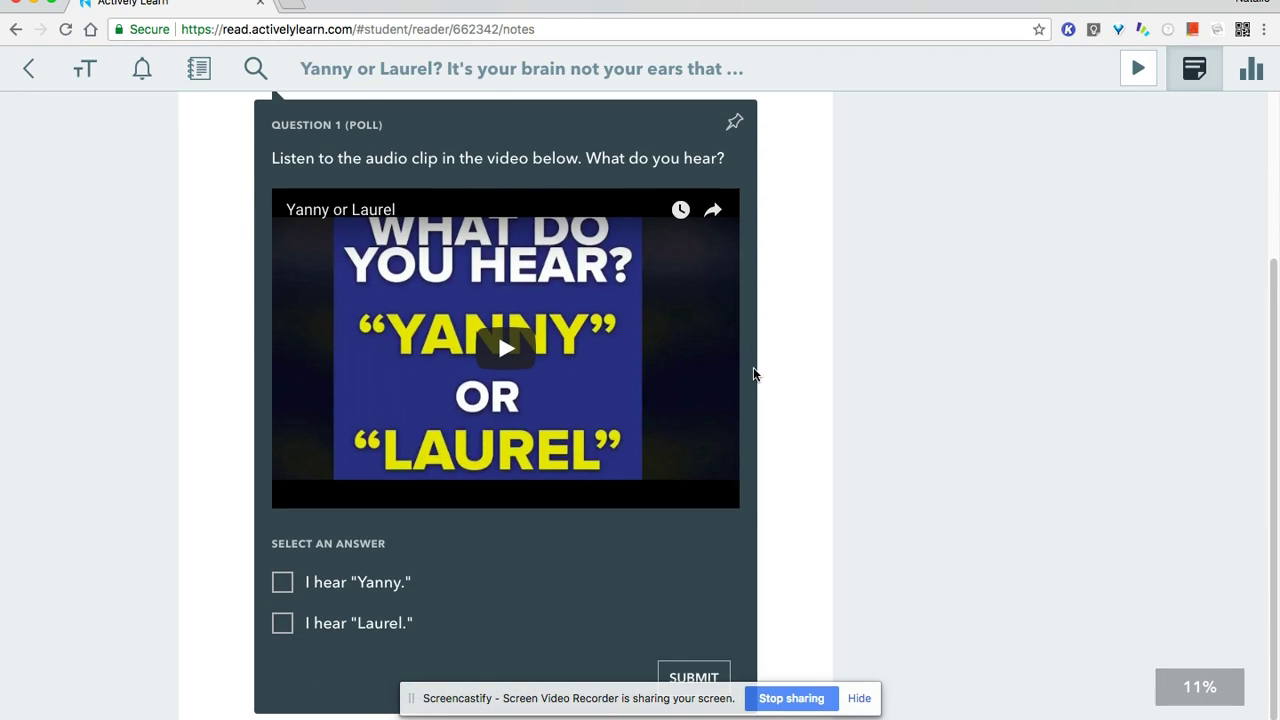
{"action": "left_click", "coordinate": [862, 699]}
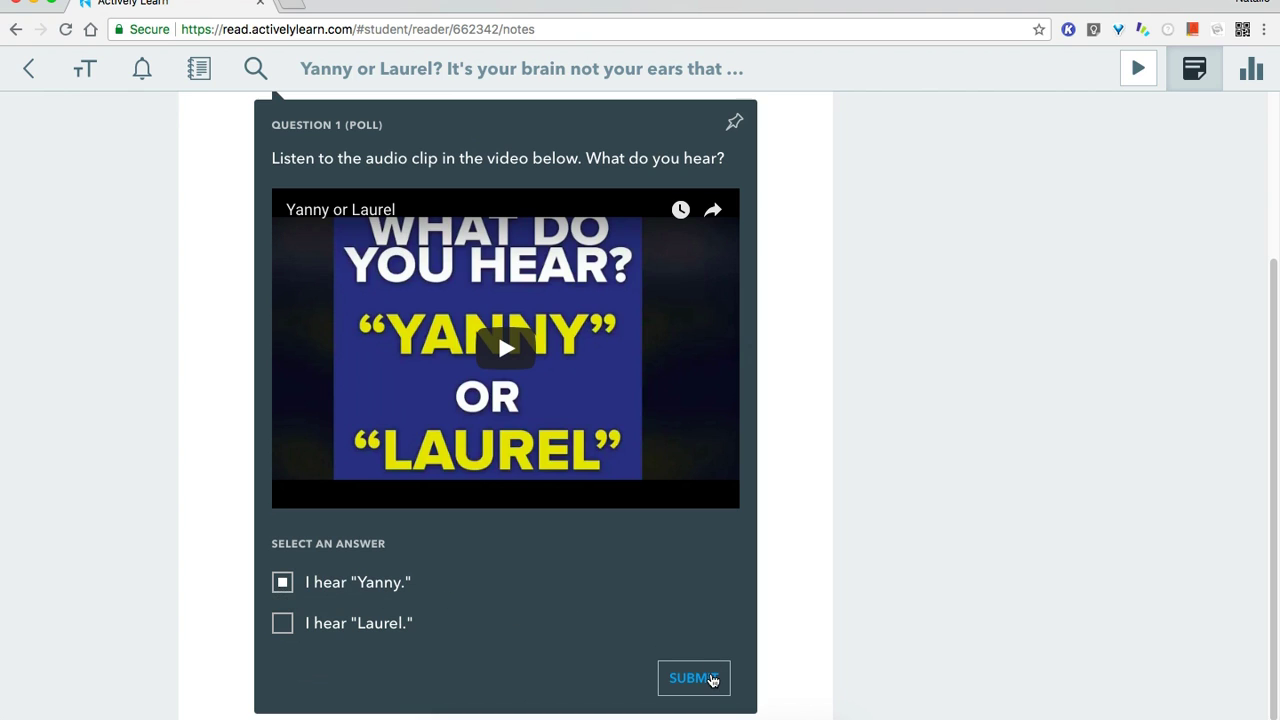
{"action": "left_click", "coordinate": [711, 680]}
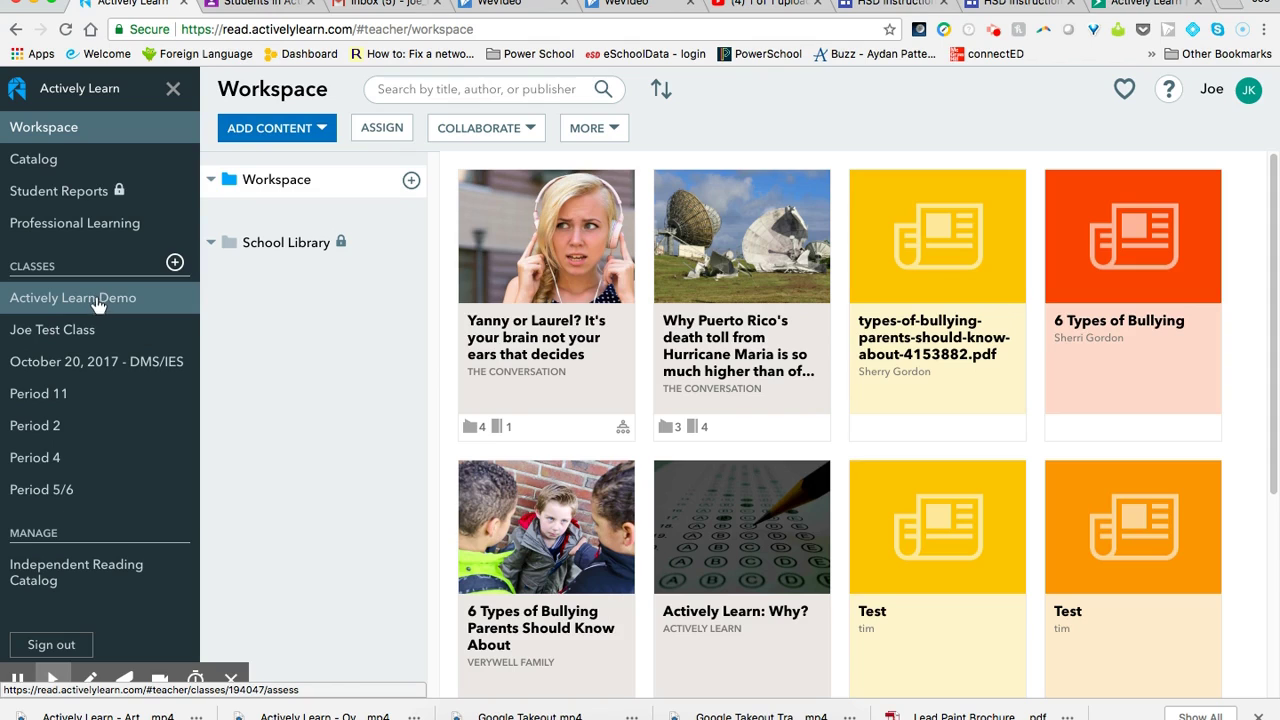
- In the teacher account, open the Actively Learn Demo class's Yanny or Laurel assignment for grading and dismiss the introduction
{"action": "left_click", "coordinate": [100, 299]}
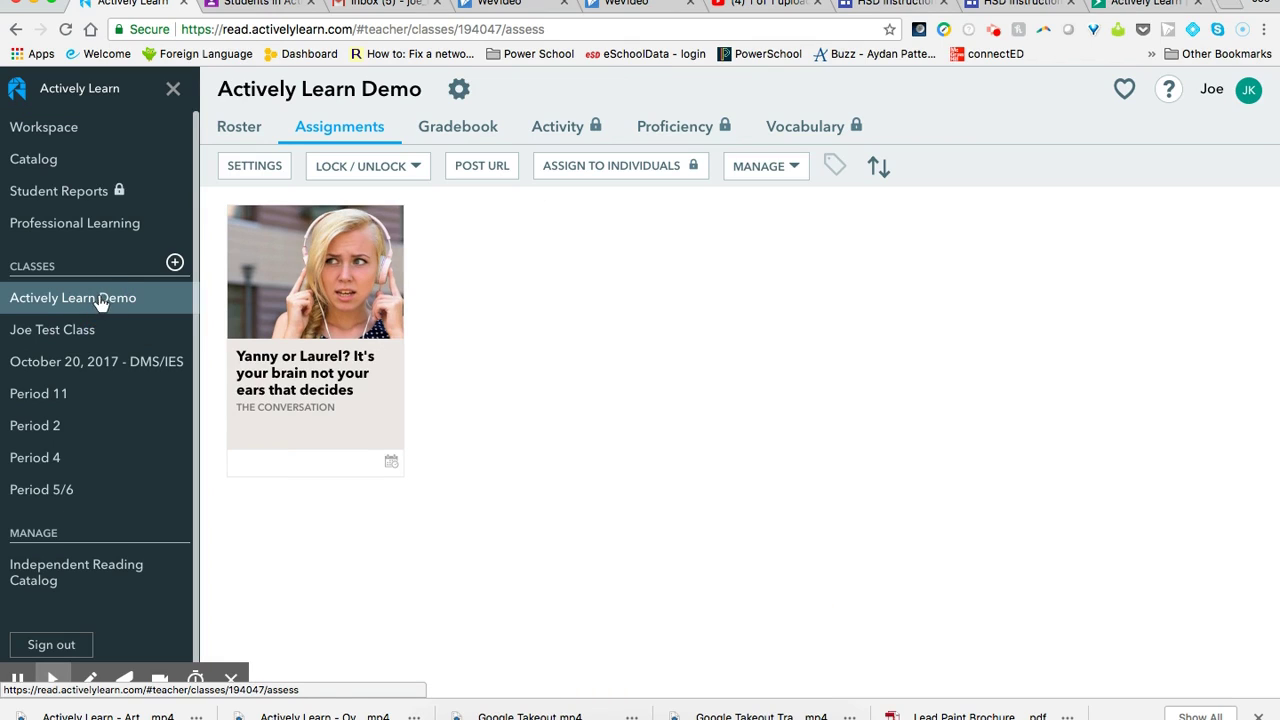
{"action": "left_click", "coordinate": [321, 368]}
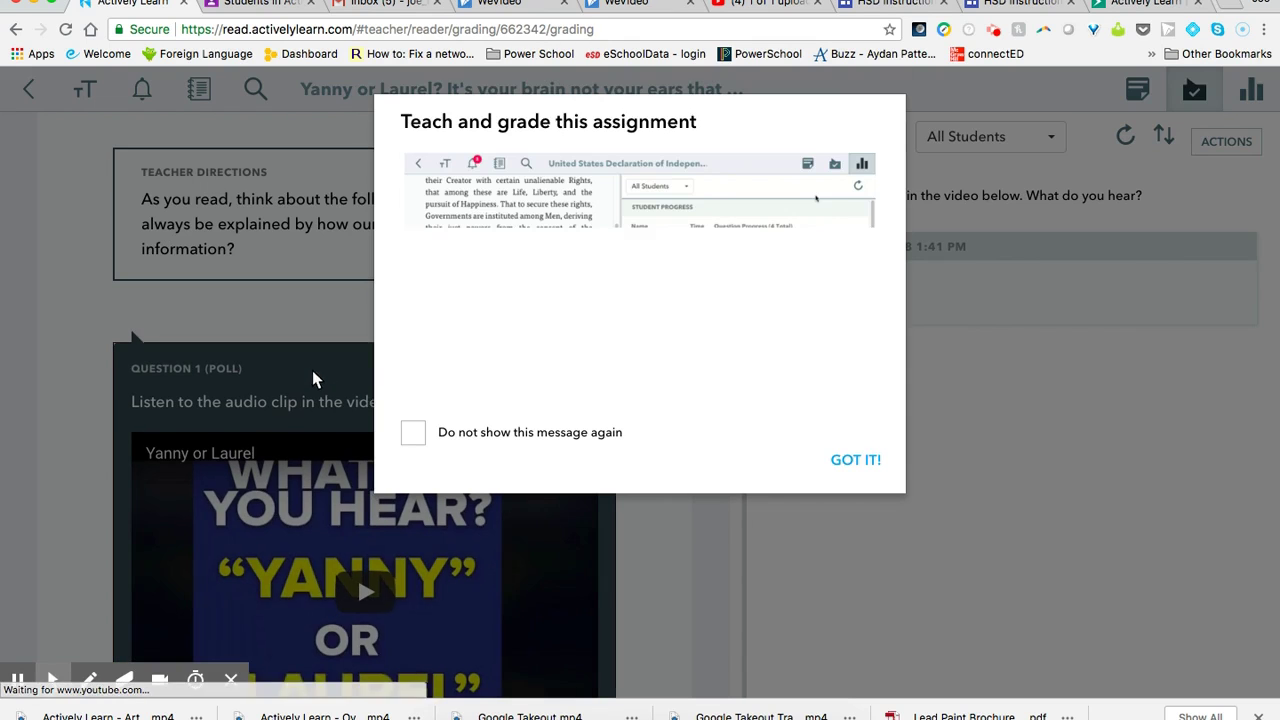
{"action": "left_click", "coordinate": [855, 462]}
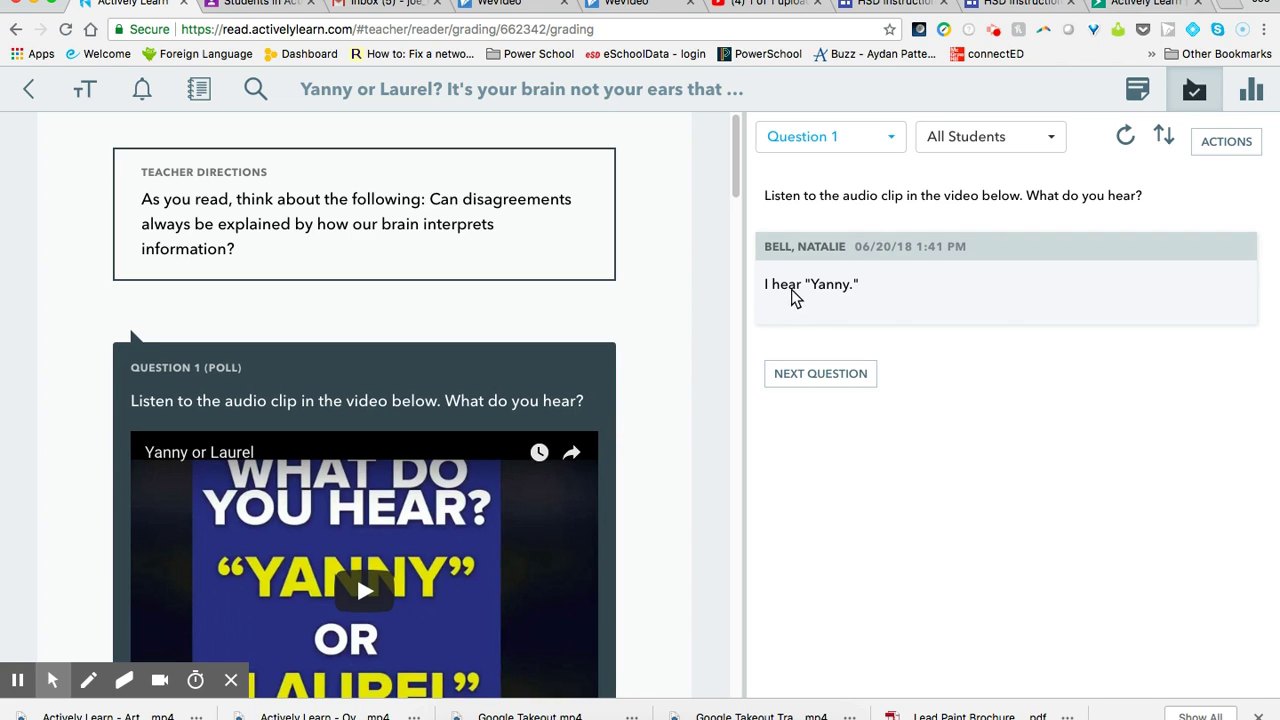
- Check the question and student filters in the grading view, and show the responses for Question 2
{"action": "left_click", "coordinate": [871, 140]}
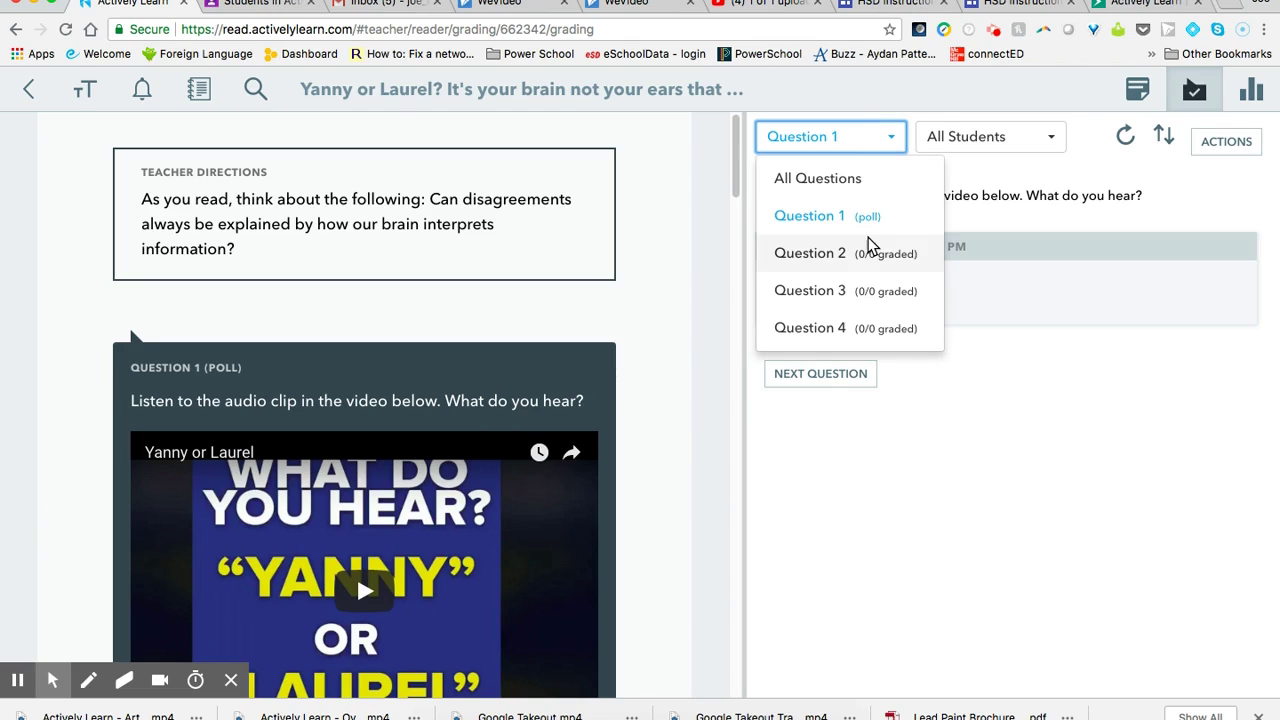
{"action": "left_click", "coordinate": [1094, 168]}
{"action": "left_click", "coordinate": [1058, 140]}
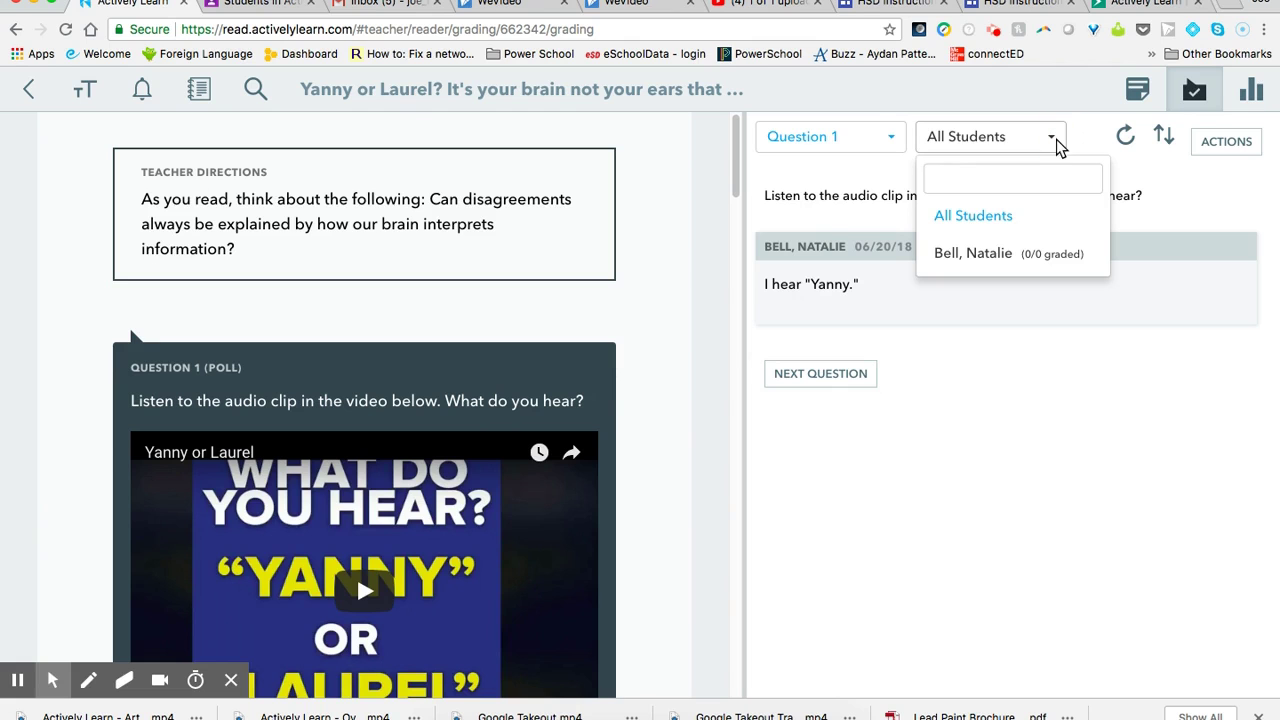
{"action": "left_click", "coordinate": [937, 309]}
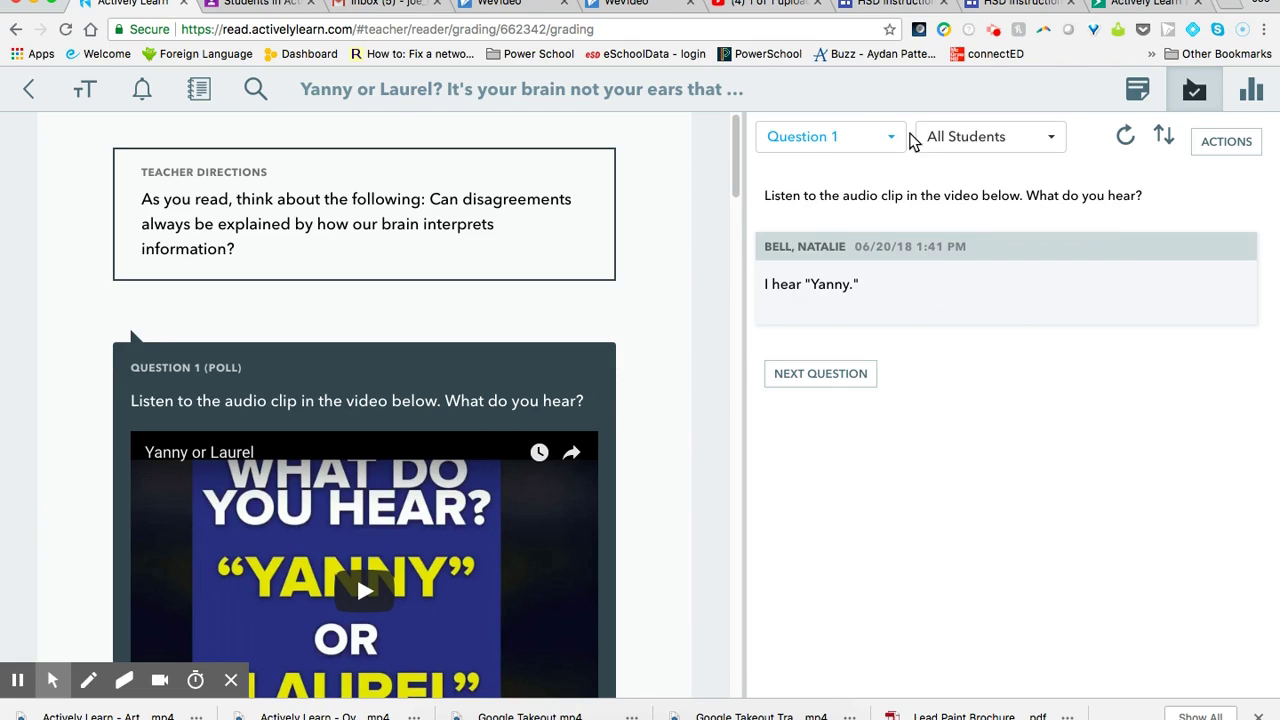
{"action": "left_click", "coordinate": [880, 140]}
{"action": "left_click", "coordinate": [849, 252]}
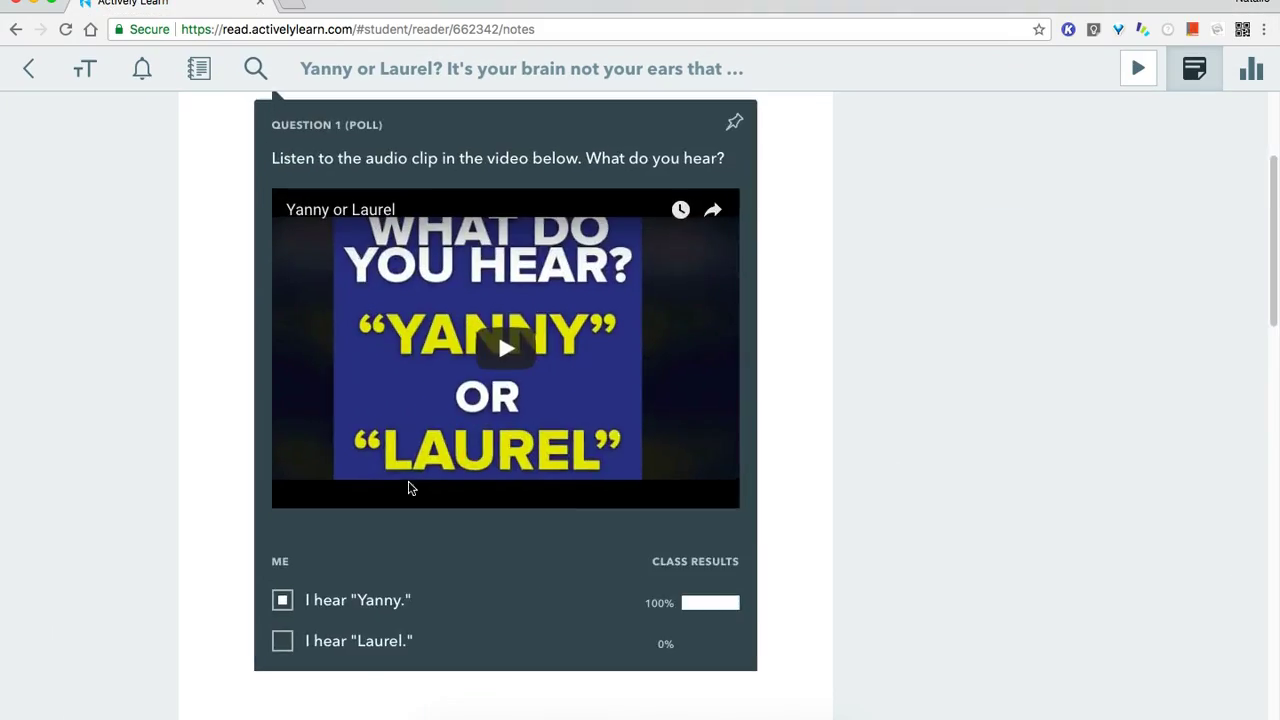
- In the student's article, view the teacher's note, follow the "analysis explaining" link and return to the article
{"action": "scroll", "coordinate": [230, 595], "scroll_direction": "down", "scroll_amount": 5}
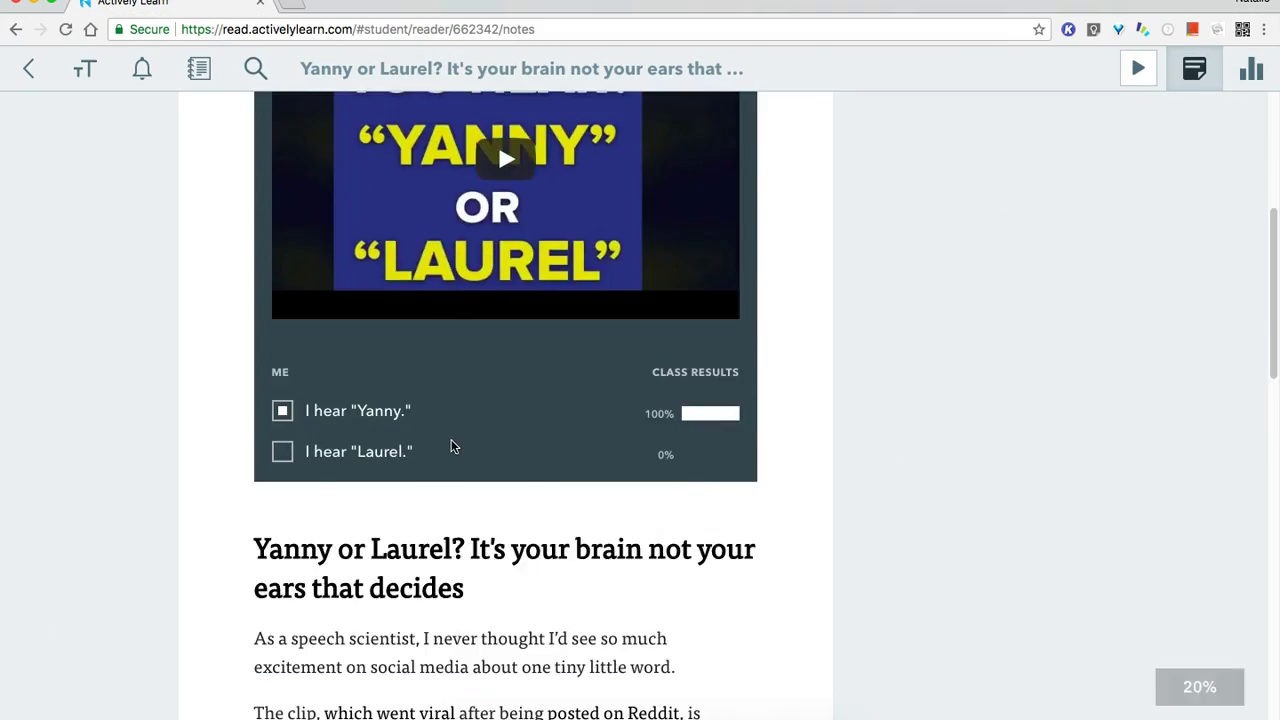
{"action": "scroll", "coordinate": [457, 432], "scroll_direction": "down", "scroll_amount": 8}
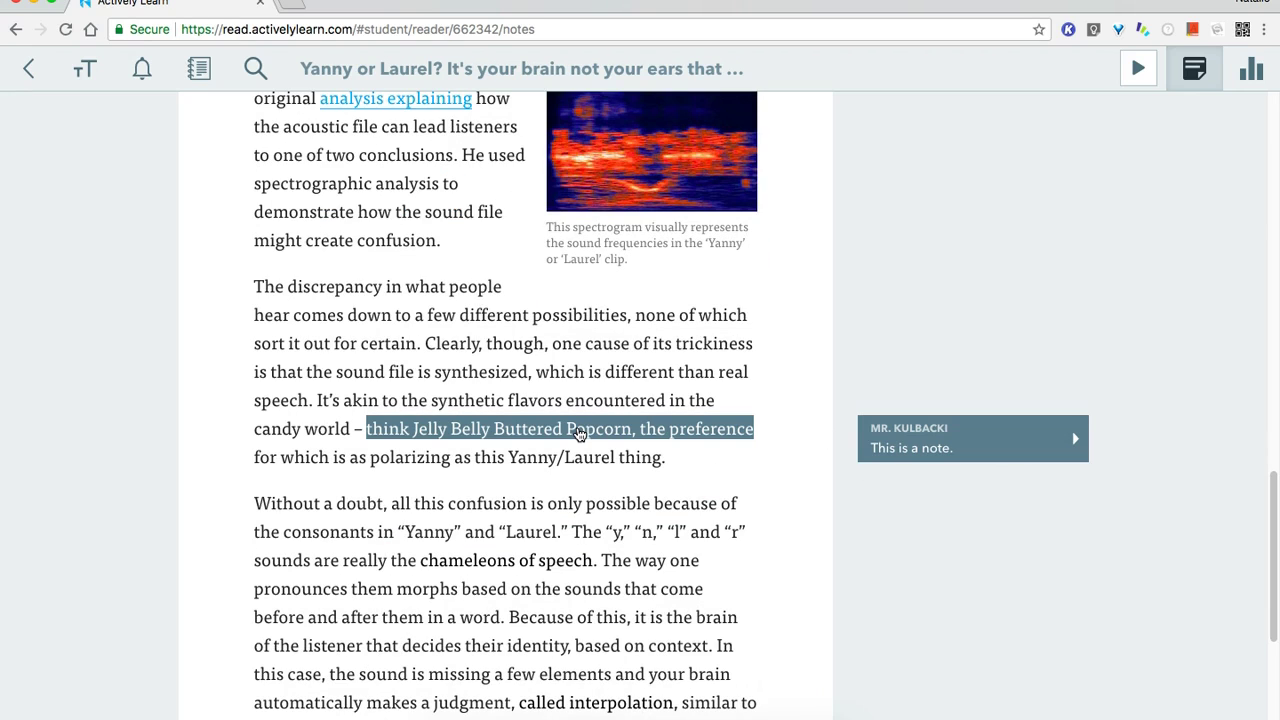
{"action": "scroll", "coordinate": [580, 432], "scroll_direction": "up", "scroll_amount": 2}
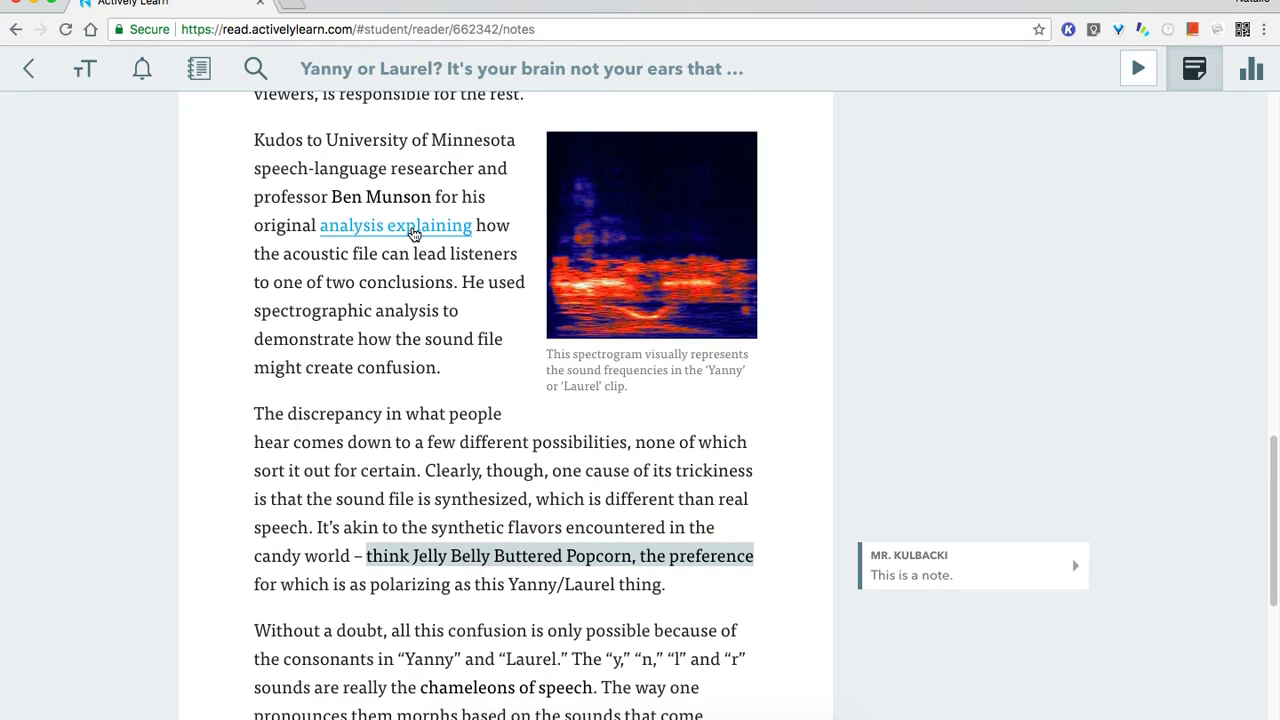
{"action": "left_click", "coordinate": [414, 233]}
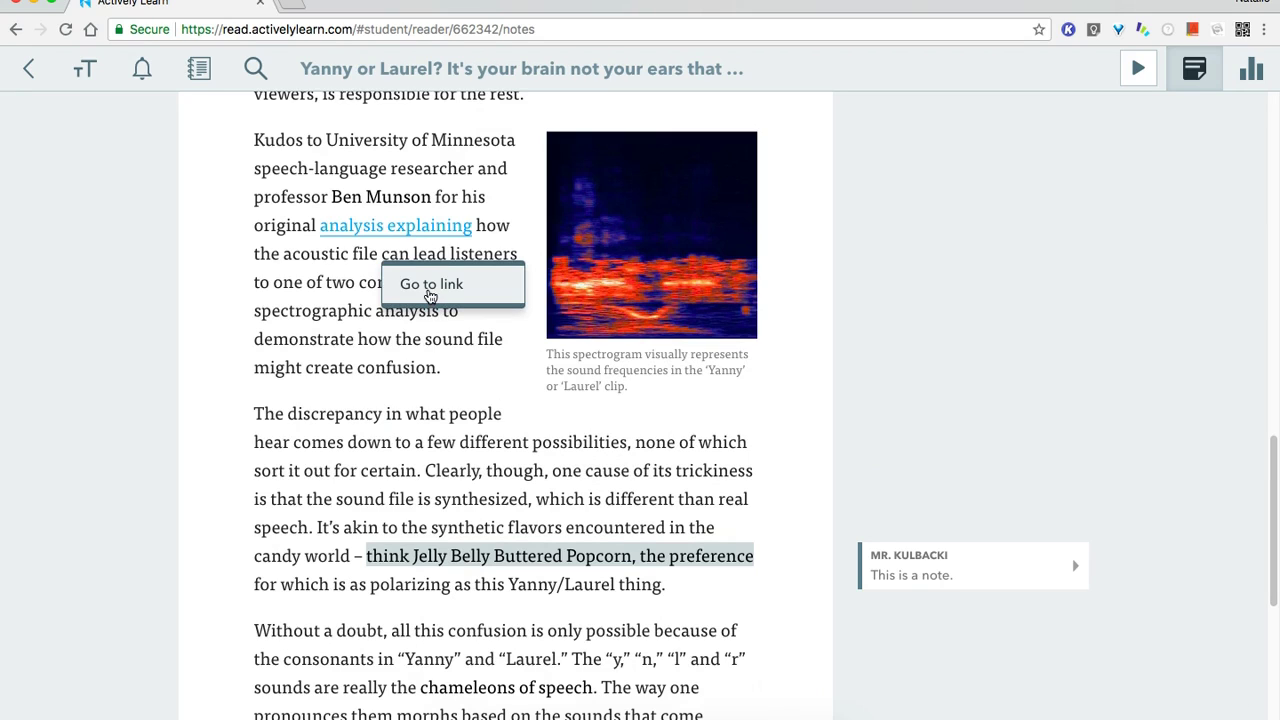
{"action": "left_click", "coordinate": [430, 294]}
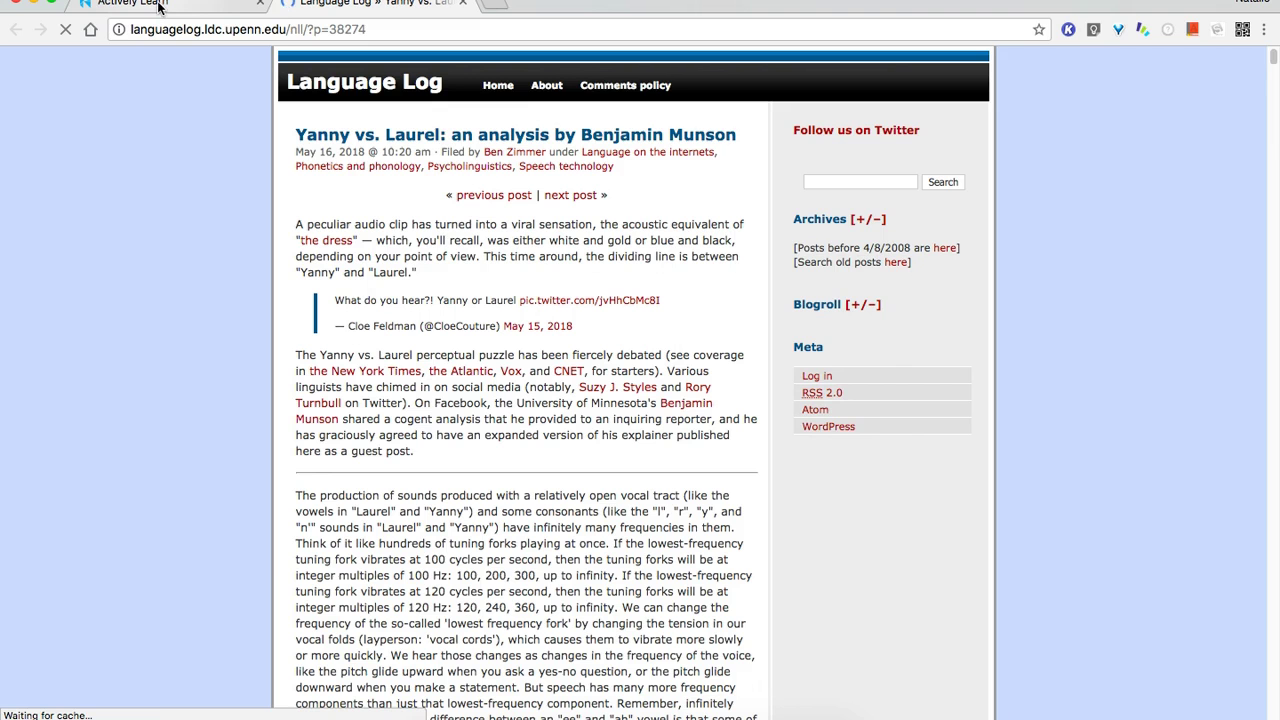
{"action": "left_click", "coordinate": [158, 8]}
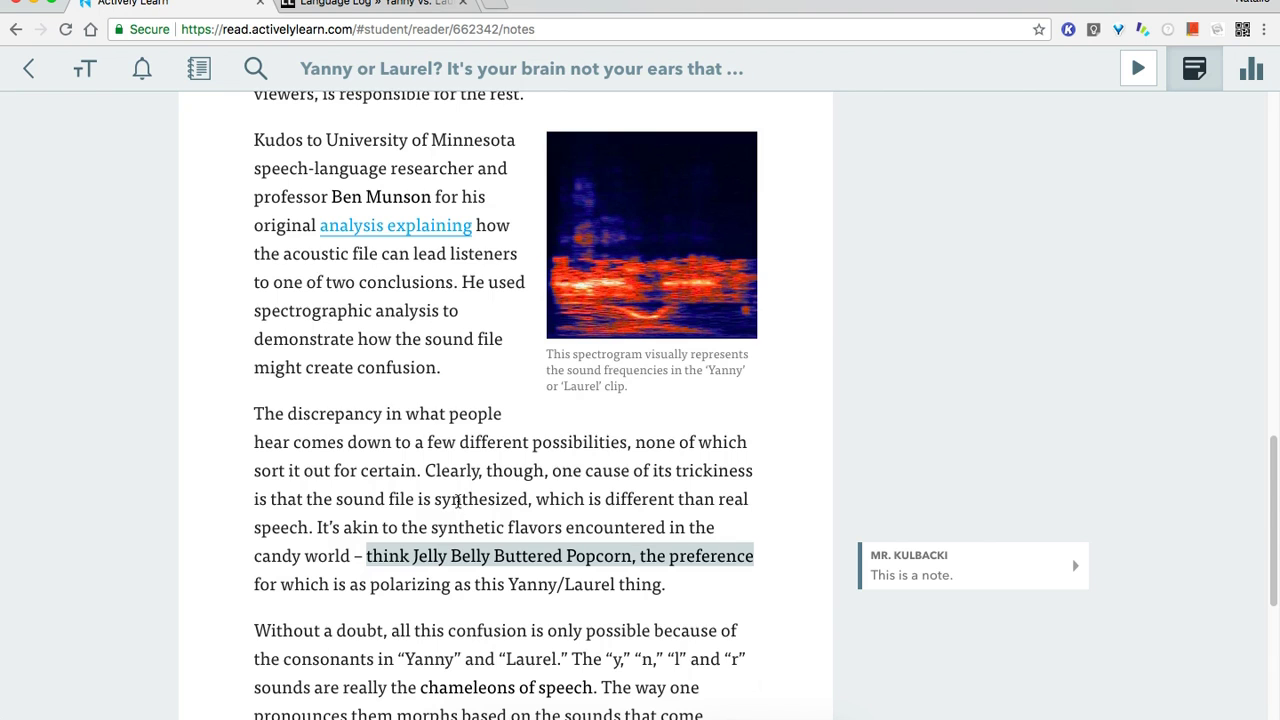
- Answer "What causes us to hear the words differently?" with "I don't know." and submit it as the student
{"action": "scroll", "coordinate": [458, 500], "scroll_direction": "down", "scroll_amount": 5}
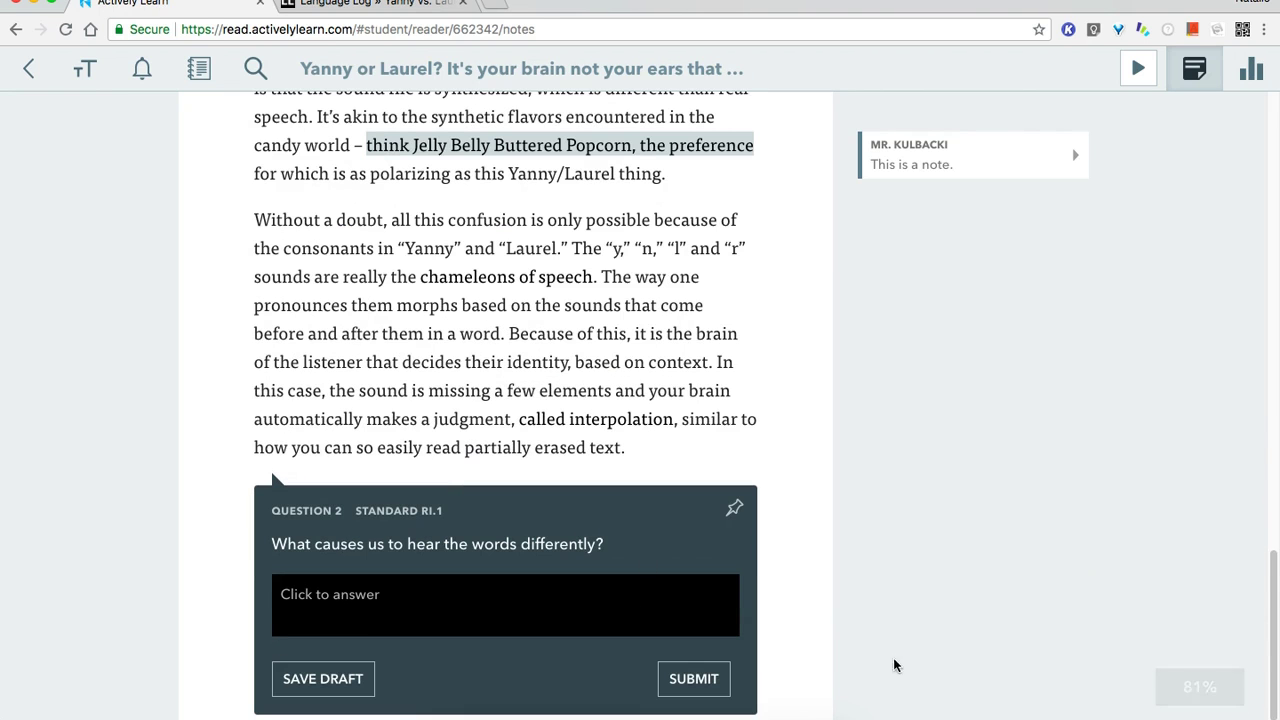
{"action": "left_click", "coordinate": [412, 592]}
{"action": "type", "text": "I don't know."}
{"action": "left_click", "coordinate": [663, 688]}
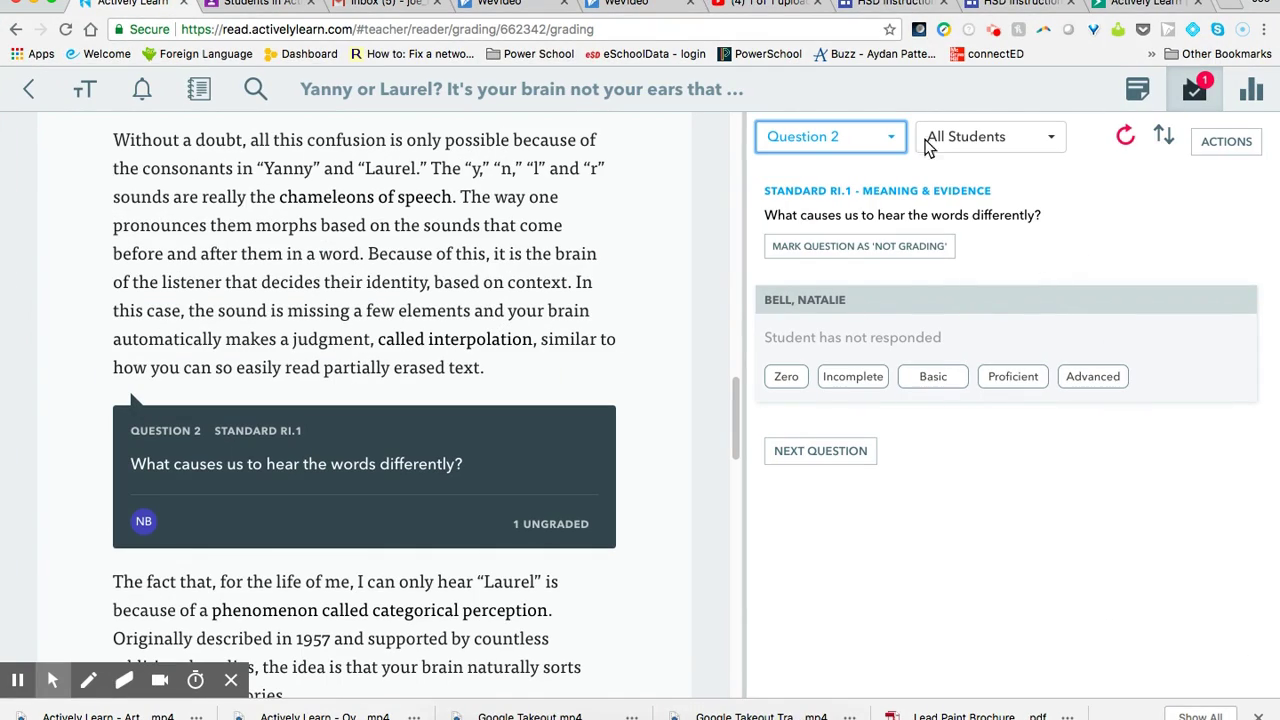
- In the teacher's grading view, update the Question 2 responses and grade the student's answer as Zero
{"action": "left_click", "coordinate": [886, 135]}
{"action": "left_click", "coordinate": [840, 254]}
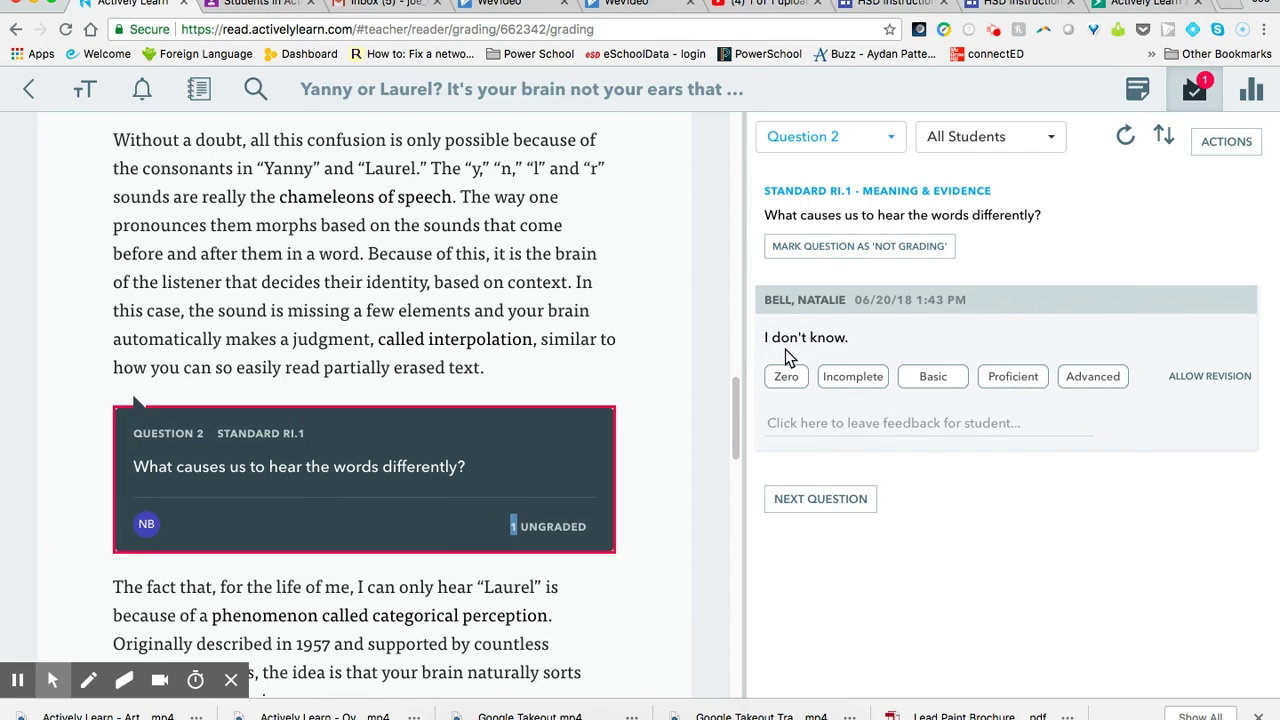
{"action": "left_click", "coordinate": [788, 380]}
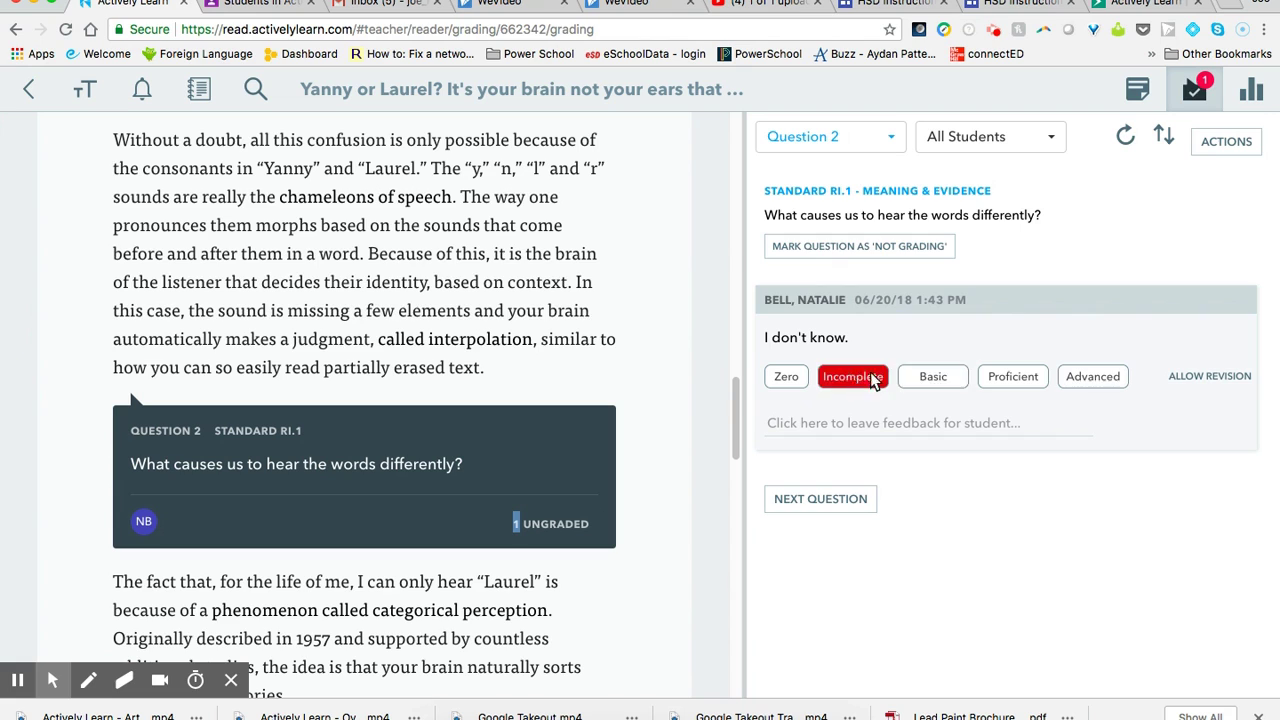
{"action": "left_click", "coordinate": [788, 378]}
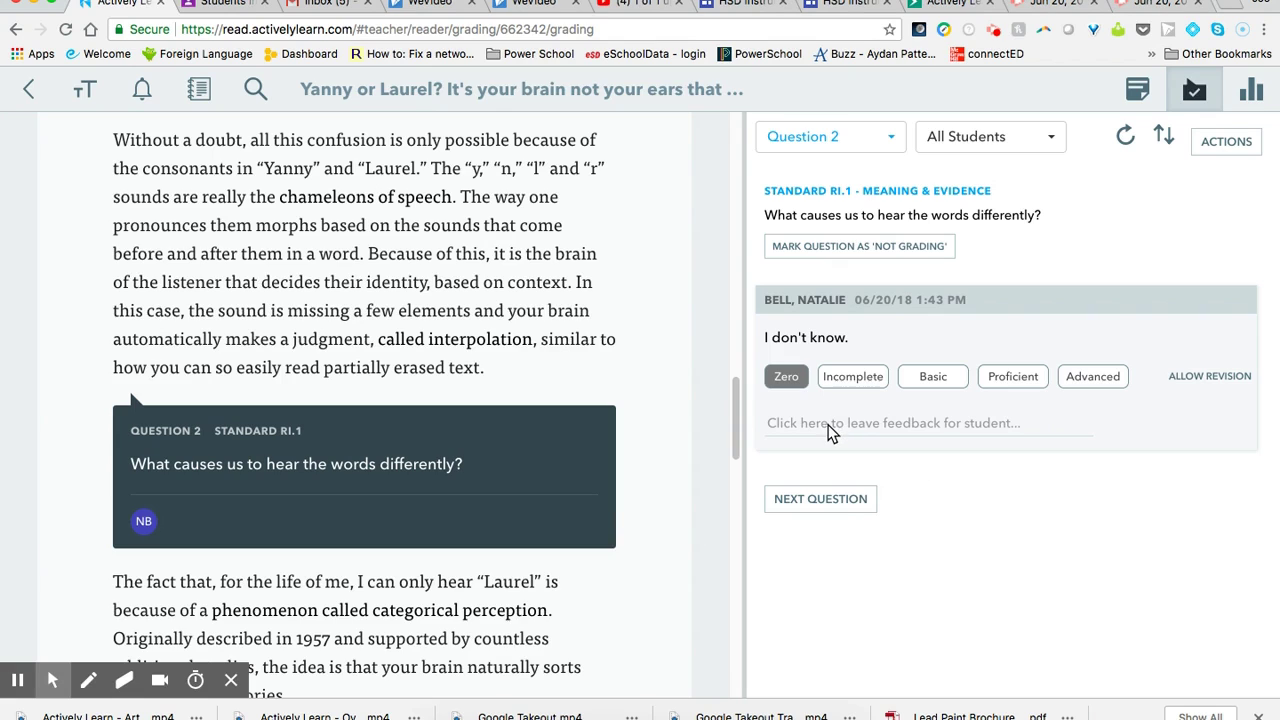
- Leave the feedback "What did not make sense to you?" on the student's Question 2 response
{"action": "left_click", "coordinate": [829, 428]}
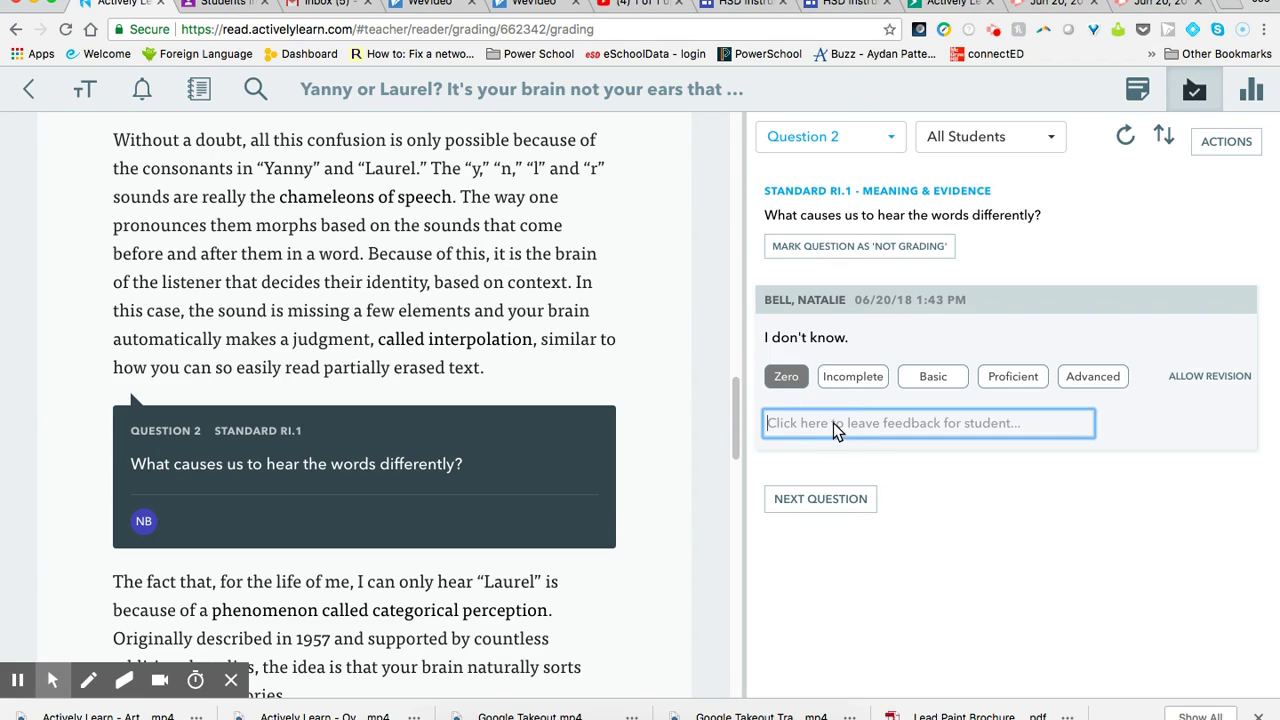
{"action": "type", "text": "What did not make sense to ou"}
{"action": "key", "text": "BackSpace"}
{"action": "key", "text": "BackSpace"}
{"action": "type", "text": "o you?"}
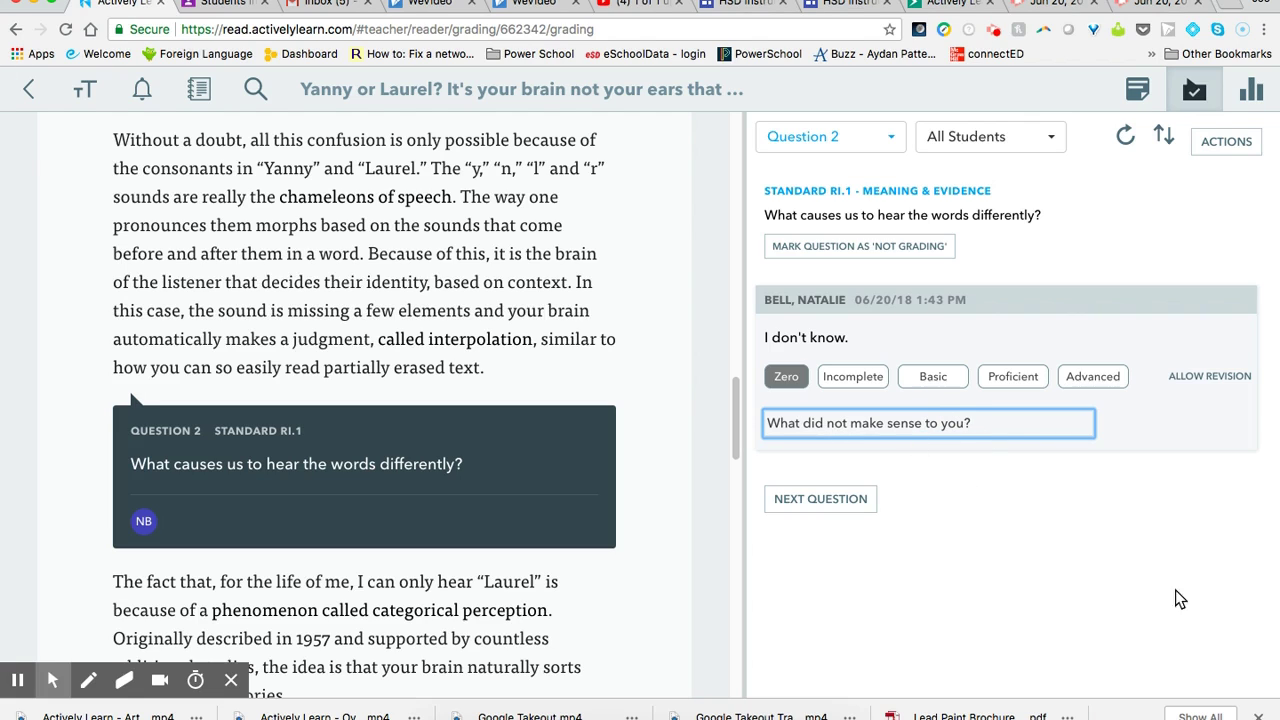
{"action": "left_click", "coordinate": [1078, 496]}
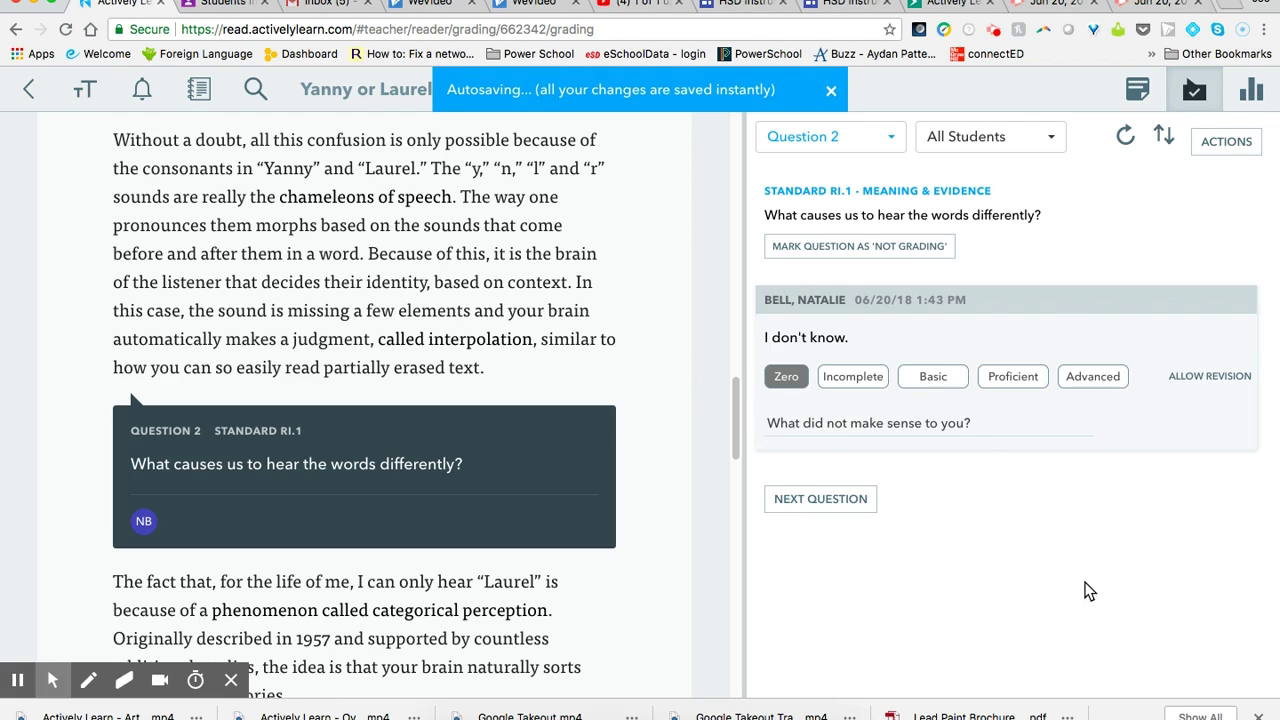
- In the student's article, accept the assignment reload and view the teacher's grade and feedback on Question 2
{"action": "scroll", "coordinate": [688, 526], "scroll_direction": "down", "scroll_amount": 1}
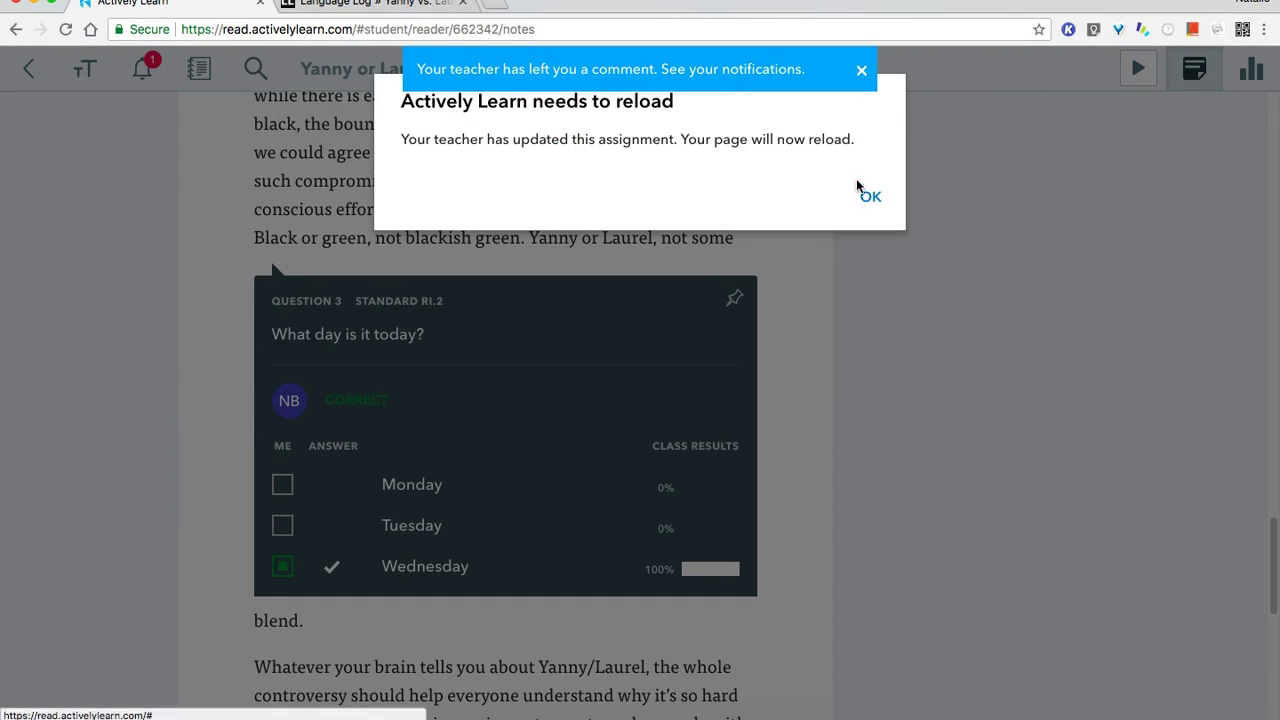
{"action": "left_click", "coordinate": [868, 198]}
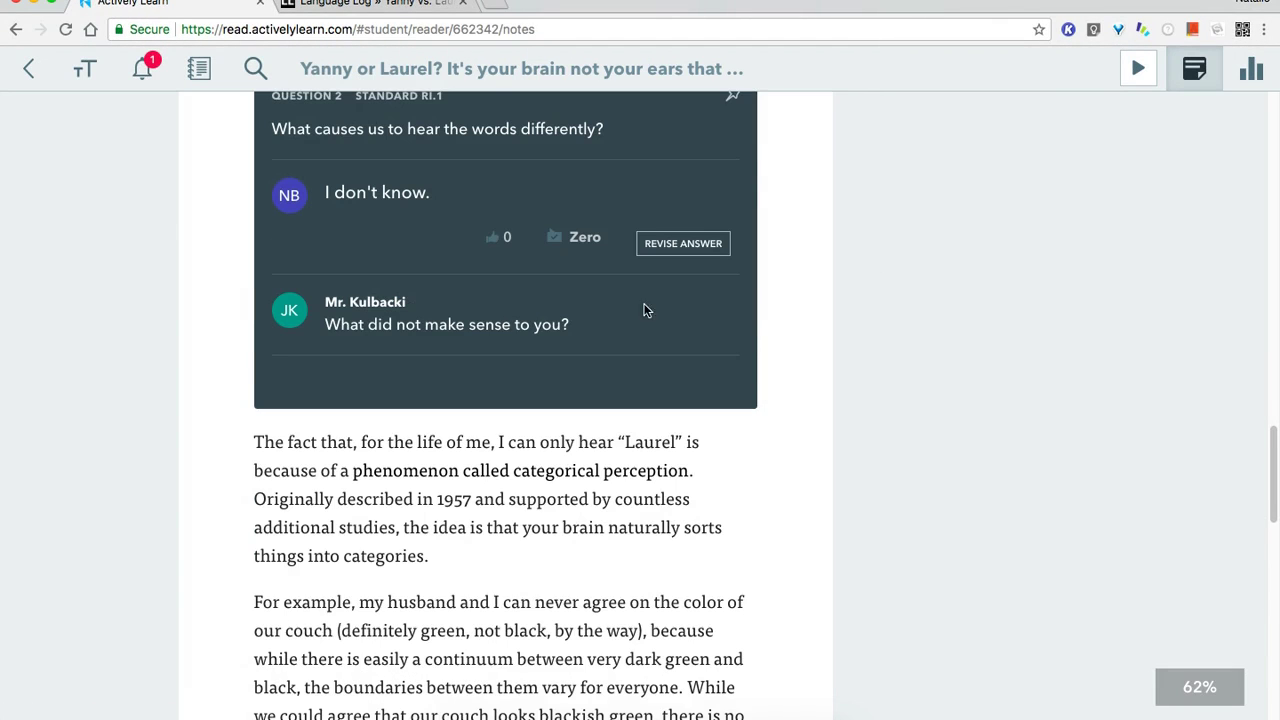
{"action": "scroll", "coordinate": [620, 331], "scroll_direction": "up", "scroll_amount": 1}
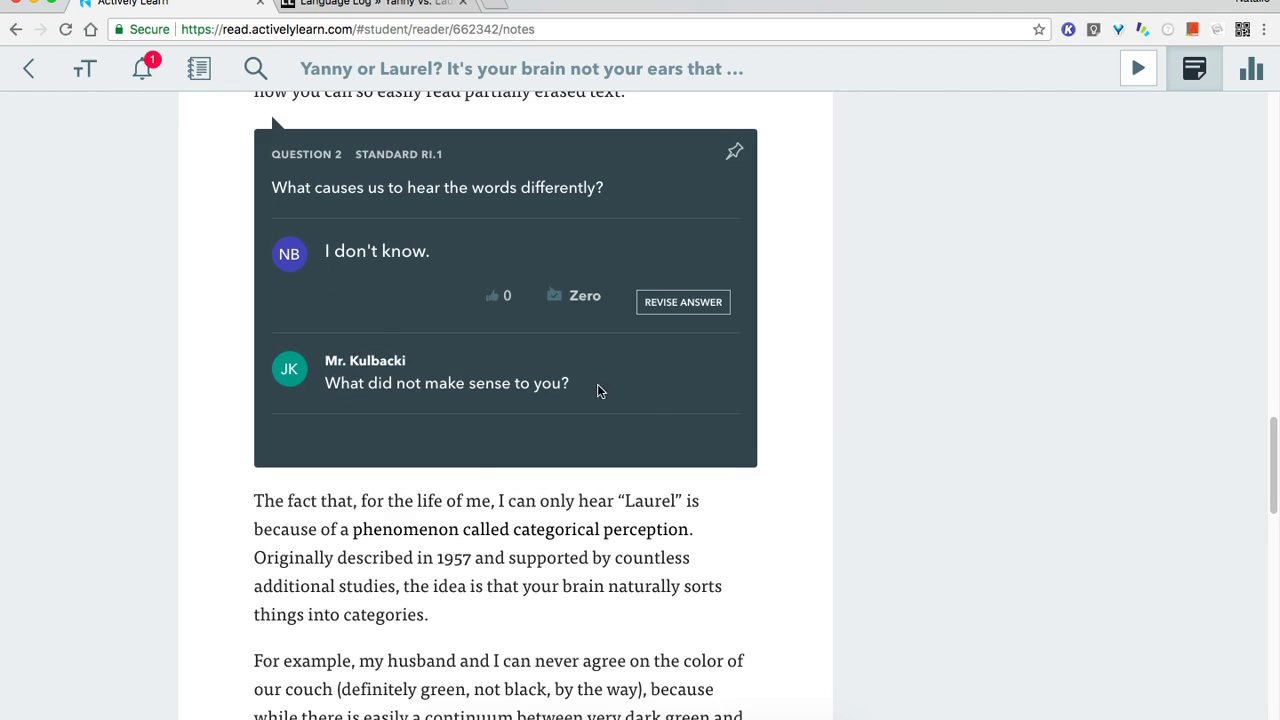
{"action": "scroll", "coordinate": [628, 409], "scroll_direction": "up", "scroll_amount": 1}
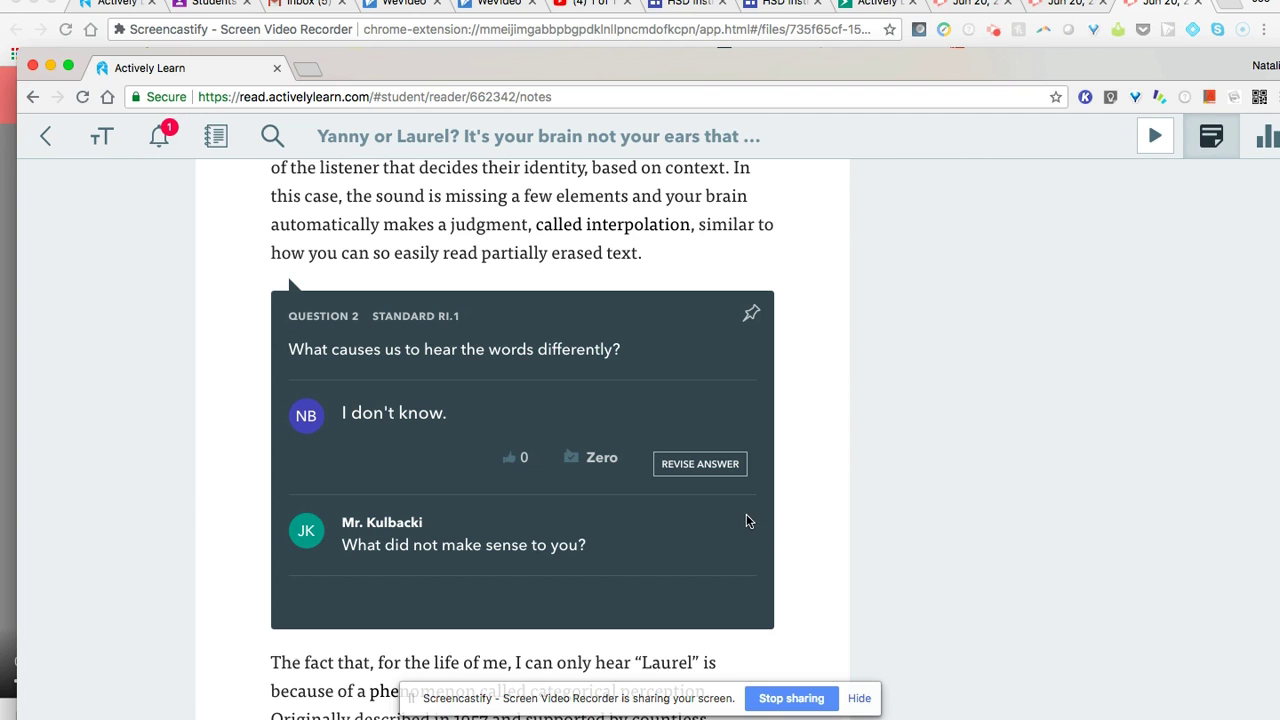
- Hide the screen-sharing notice and request permission as the student to revise the Question 2 answer
{"action": "left_click", "coordinate": [859, 698]}
{"action": "left_click", "coordinate": [697, 476]}
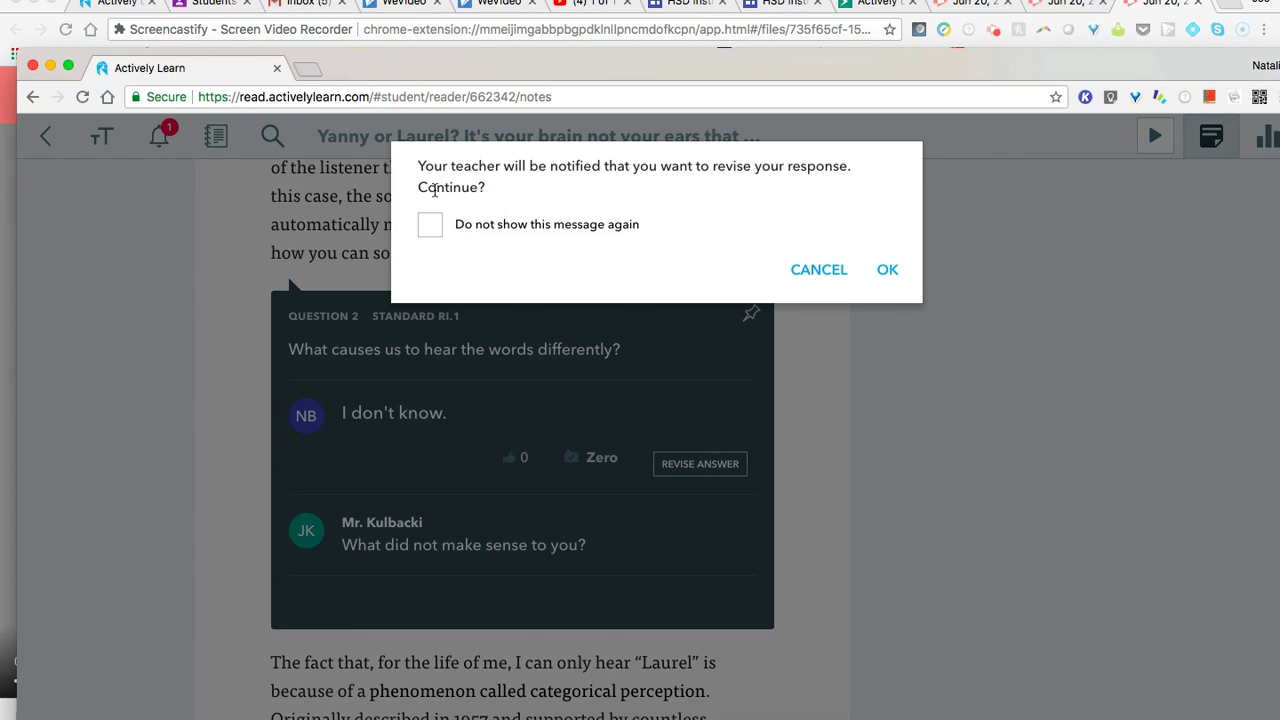
{"action": "left_click", "coordinate": [888, 270]}
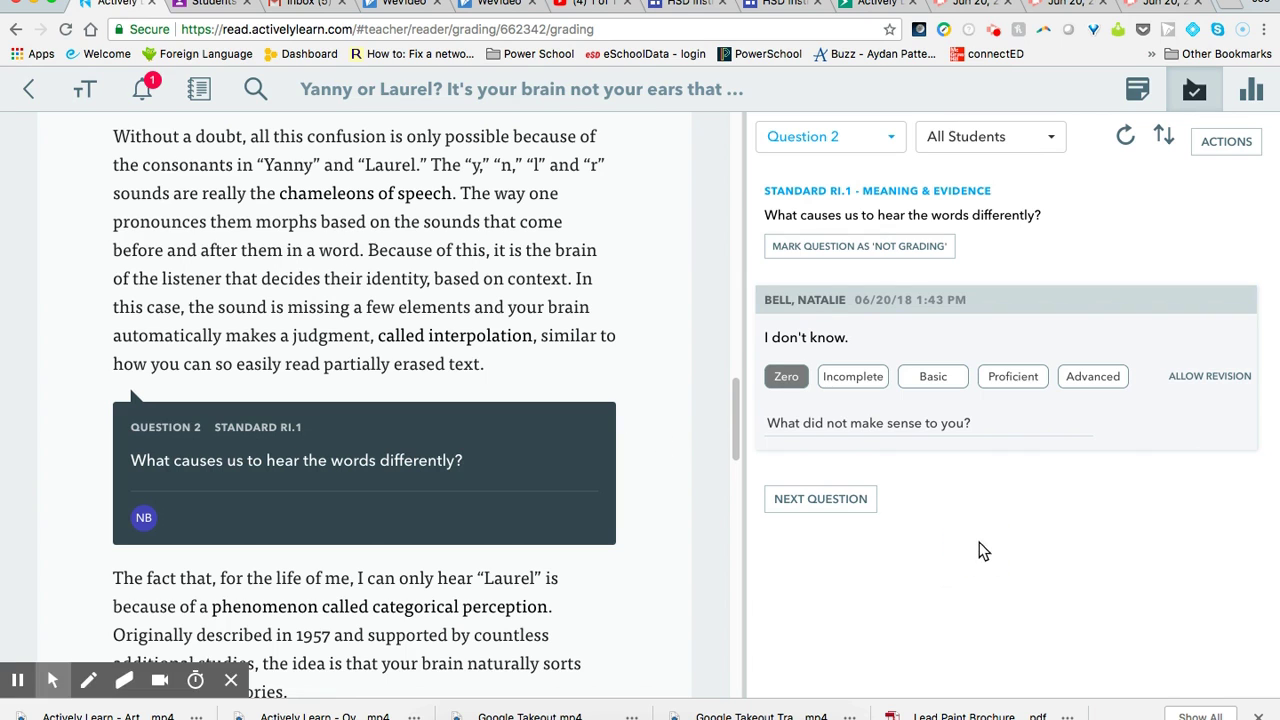
- In the teacher's grading view, filter responses to the requesting student and allow revision of the Question 2 answer
{"action": "left_click", "coordinate": [977, 136]}
{"action": "left_click", "coordinate": [977, 249]}
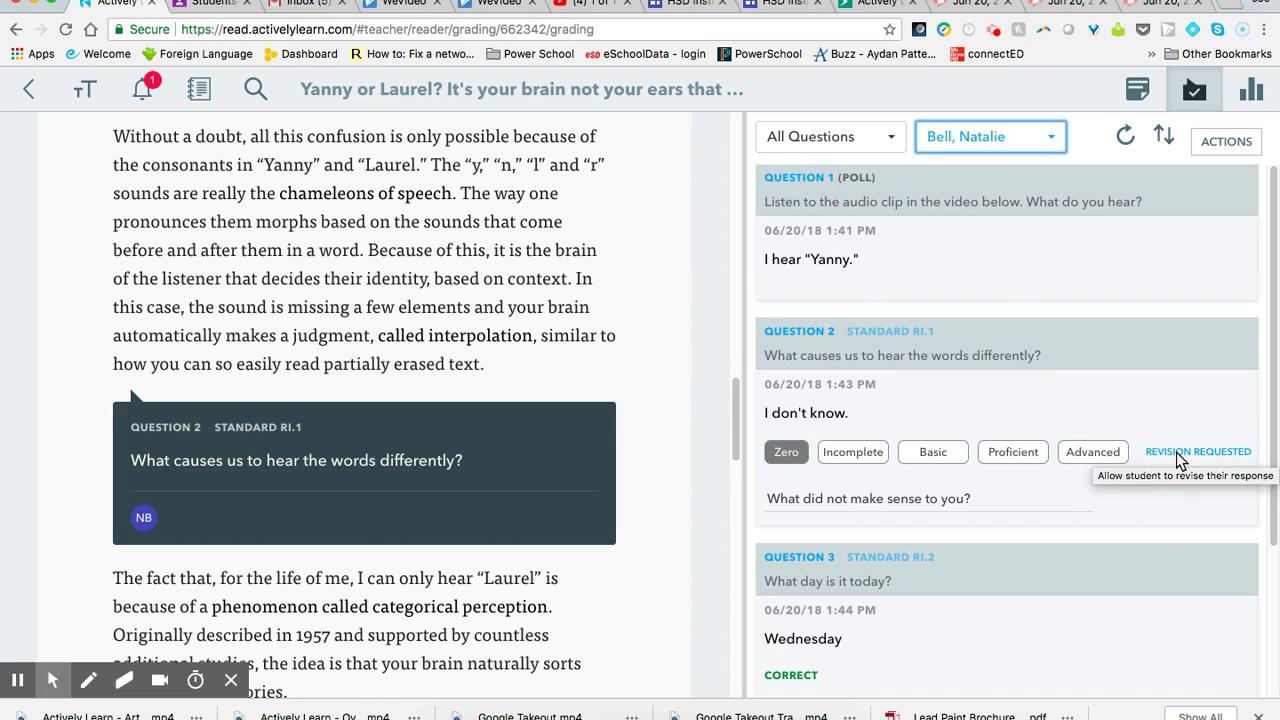
{"action": "left_click", "coordinate": [1180, 457]}
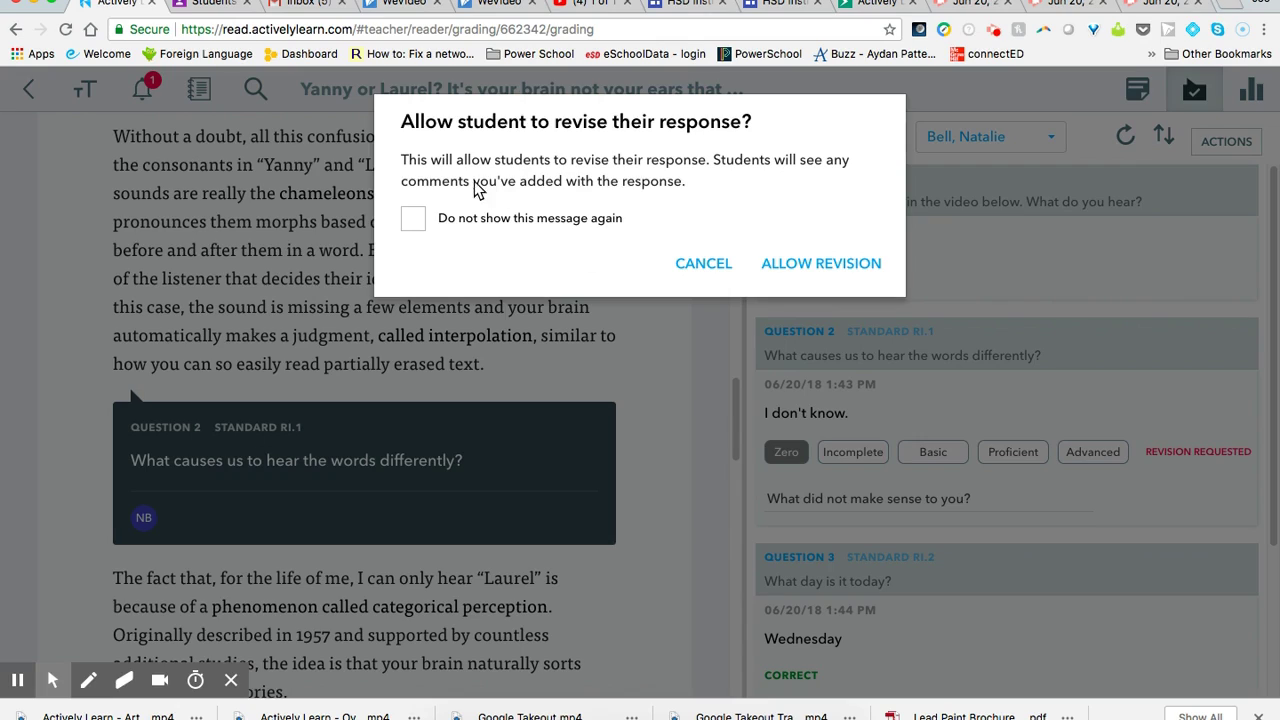
{"action": "left_click", "coordinate": [822, 263]}
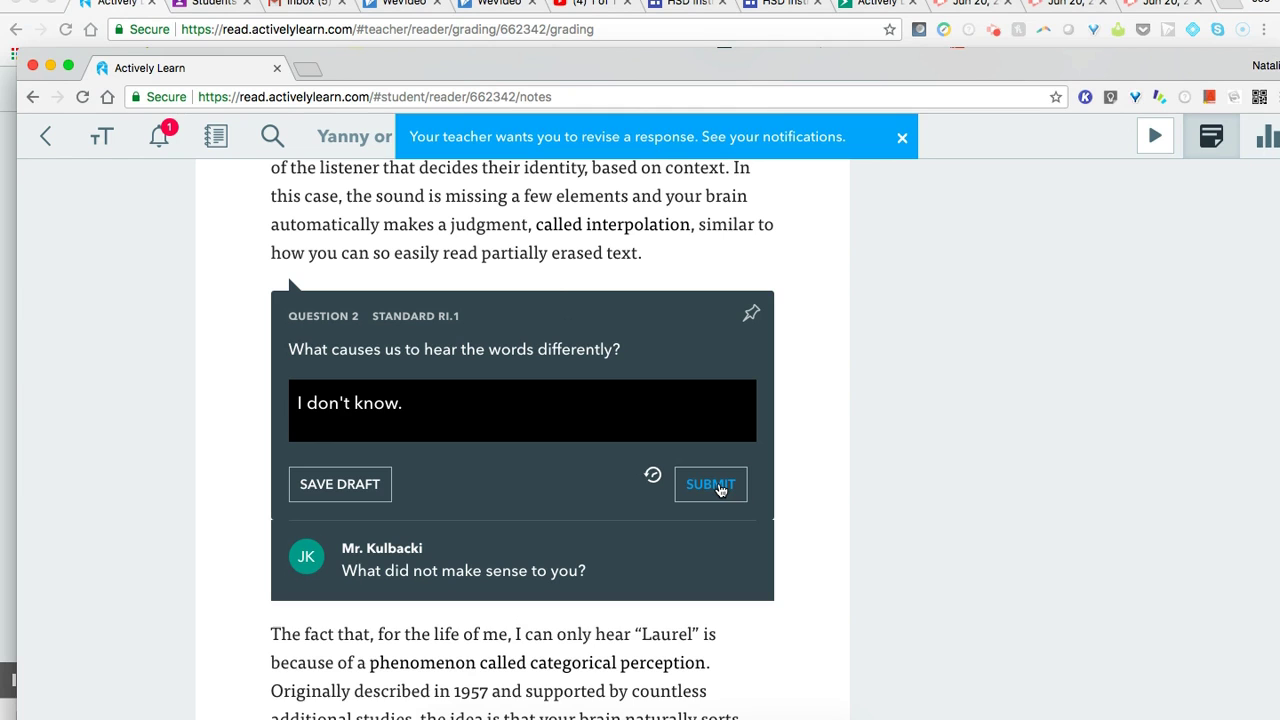
- In the student's article, answer "What day is it today?" with Wednesday and submit it
{"action": "scroll", "coordinate": [718, 485], "scroll_direction": "down", "scroll_amount": 5}
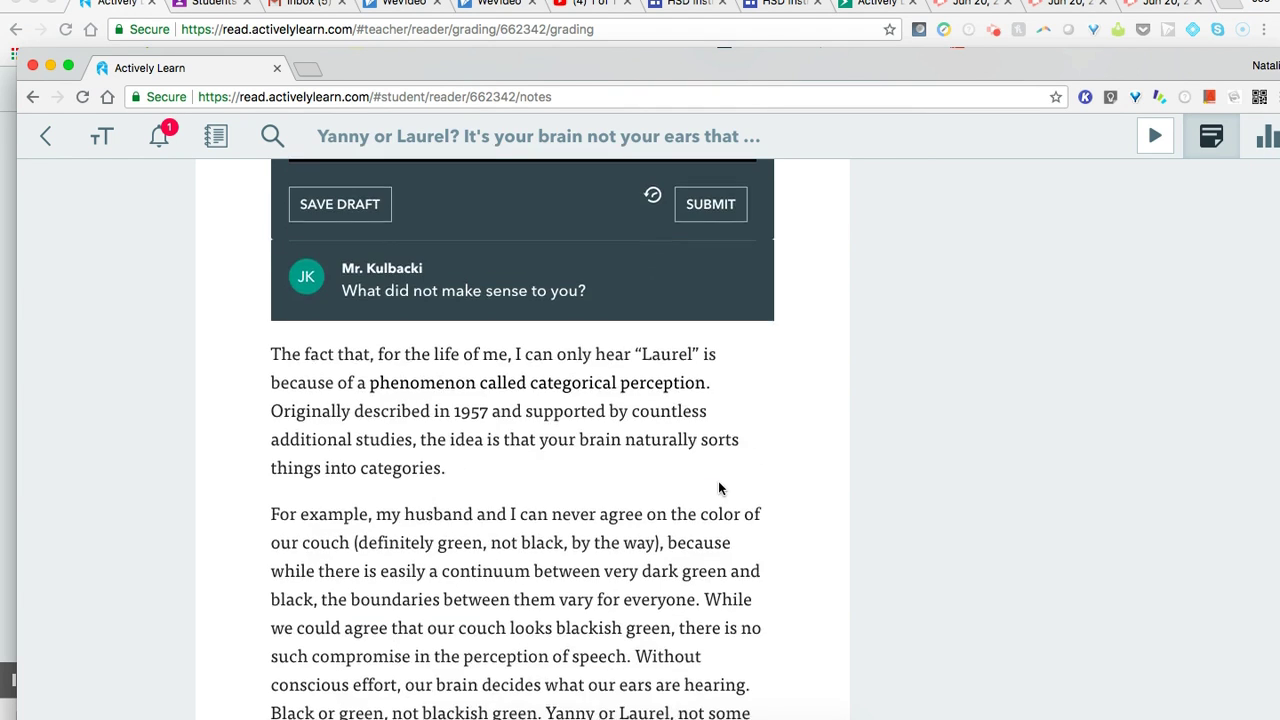
{"action": "scroll", "coordinate": [718, 481], "scroll_direction": "down", "scroll_amount": 20}
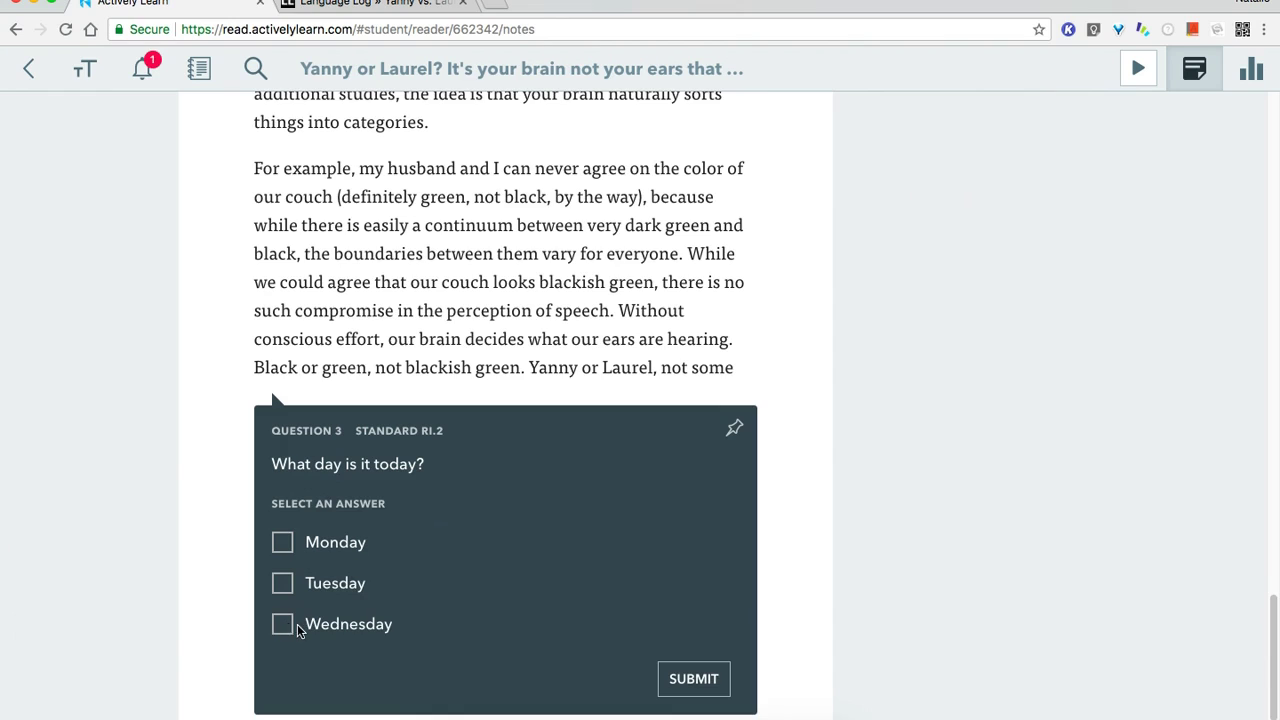
{"action": "left_click", "coordinate": [288, 624]}
{"action": "left_click", "coordinate": [727, 684]}
{"action": "scroll", "coordinate": [734, 635], "scroll_direction": "down", "scroll_amount": 1}
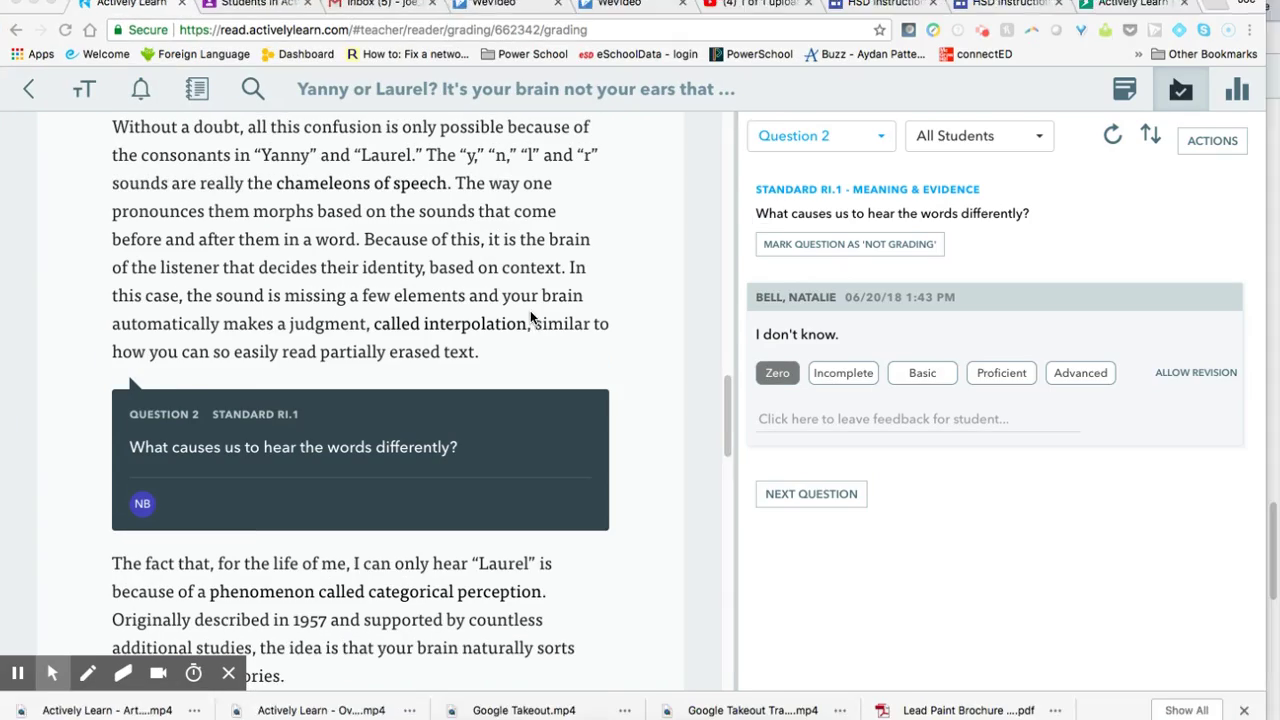
- In the teacher's view, check the class results for Question 3 and show its responses in the grading view
{"action": "scroll", "coordinate": [263, 266], "scroll_direction": "down", "scroll_amount": 1}
{"action": "scroll", "coordinate": [512, 468], "scroll_direction": "down", "scroll_amount": 10}
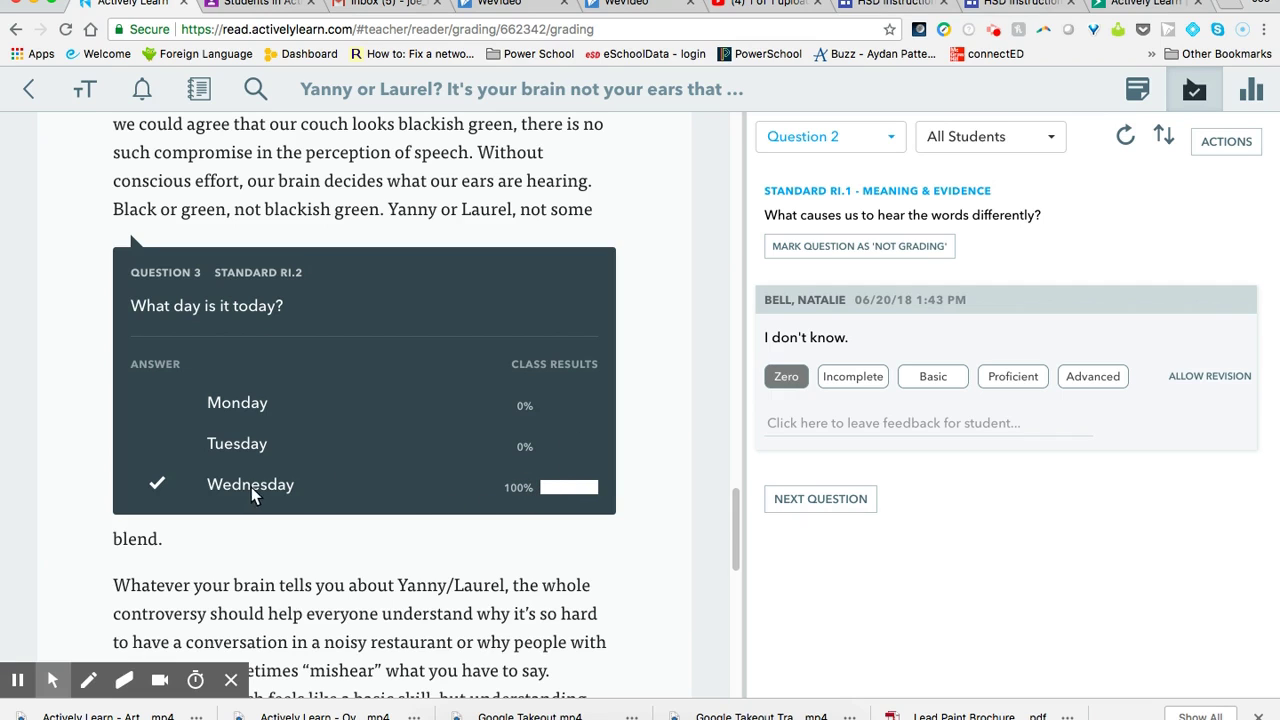
{"action": "left_click", "coordinate": [874, 137]}
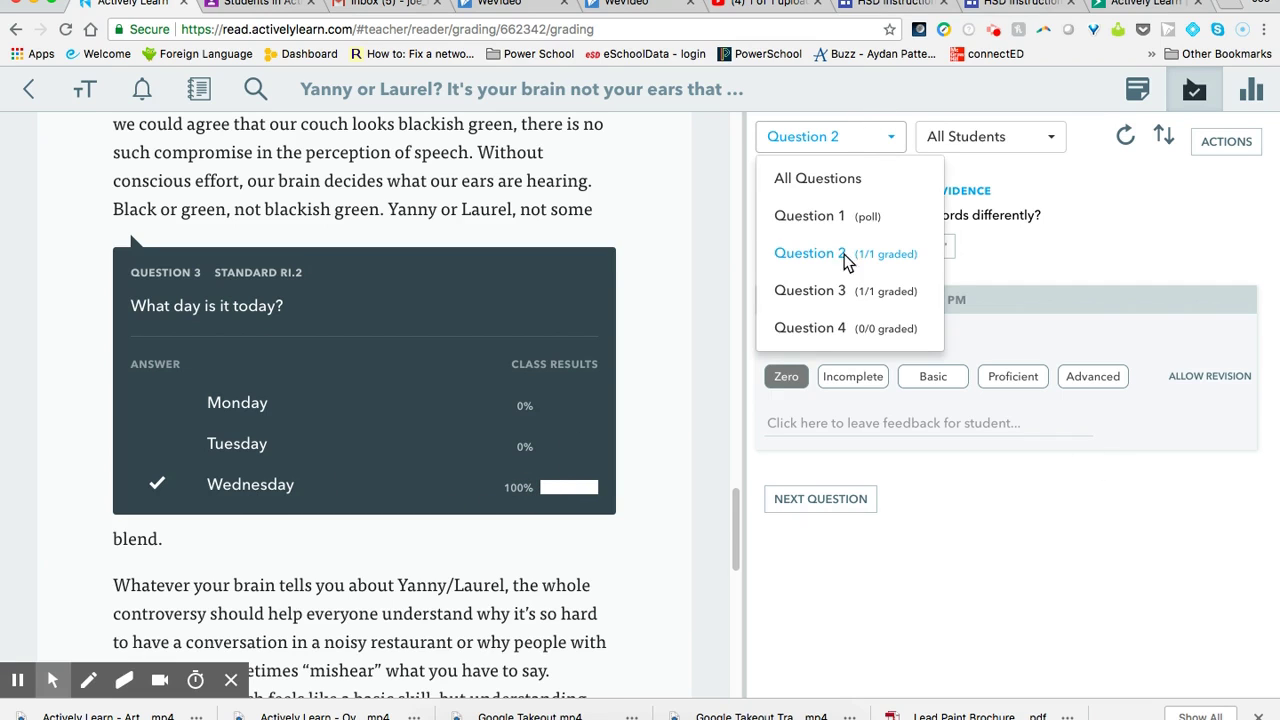
{"action": "left_click", "coordinate": [838, 290]}
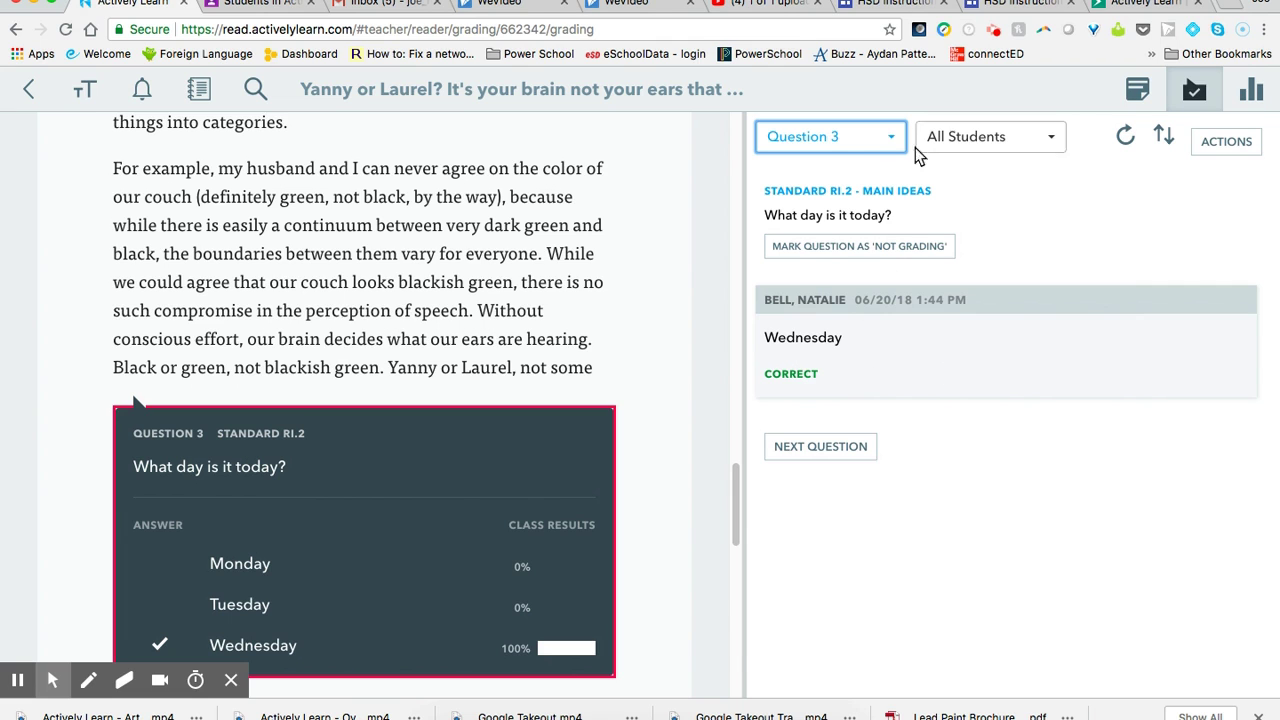
- Advance to the Question 4 responses and review the grade options for the student's "Demo" answer
{"action": "left_click", "coordinate": [820, 446]}
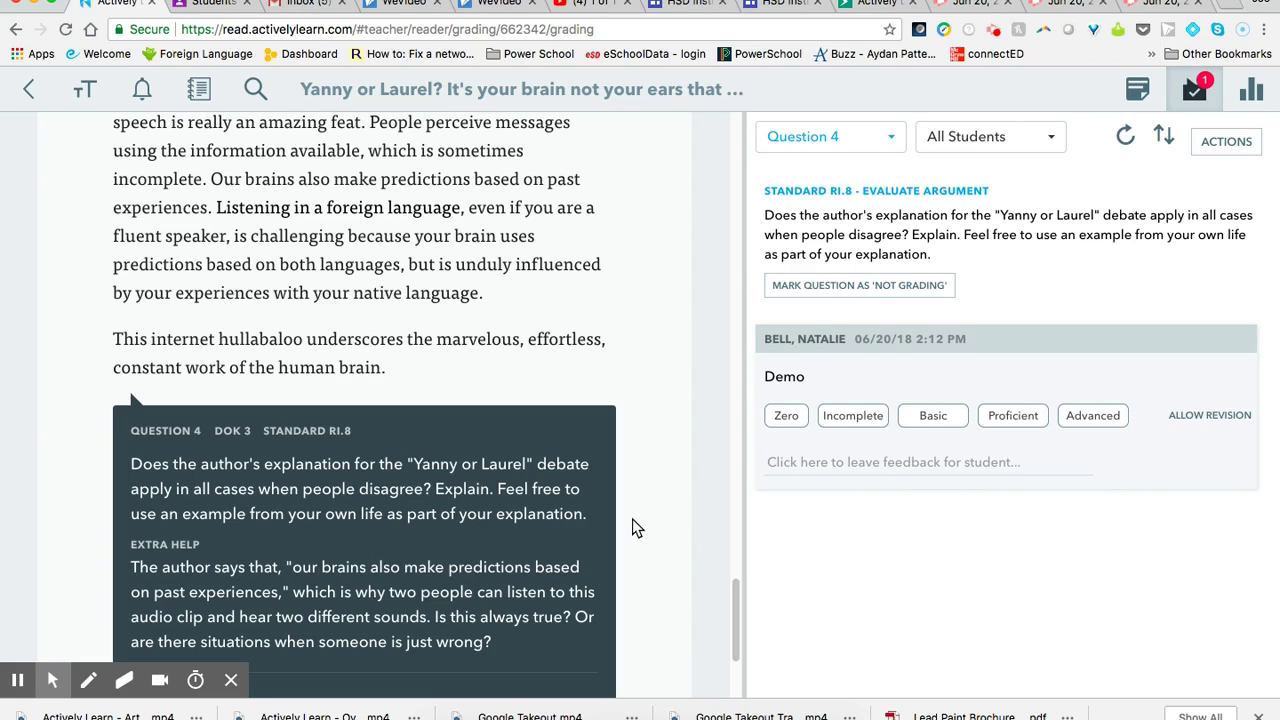
{"action": "left_click", "coordinate": [821, 416]}
{"action": "left_click", "coordinate": [1072, 418]}
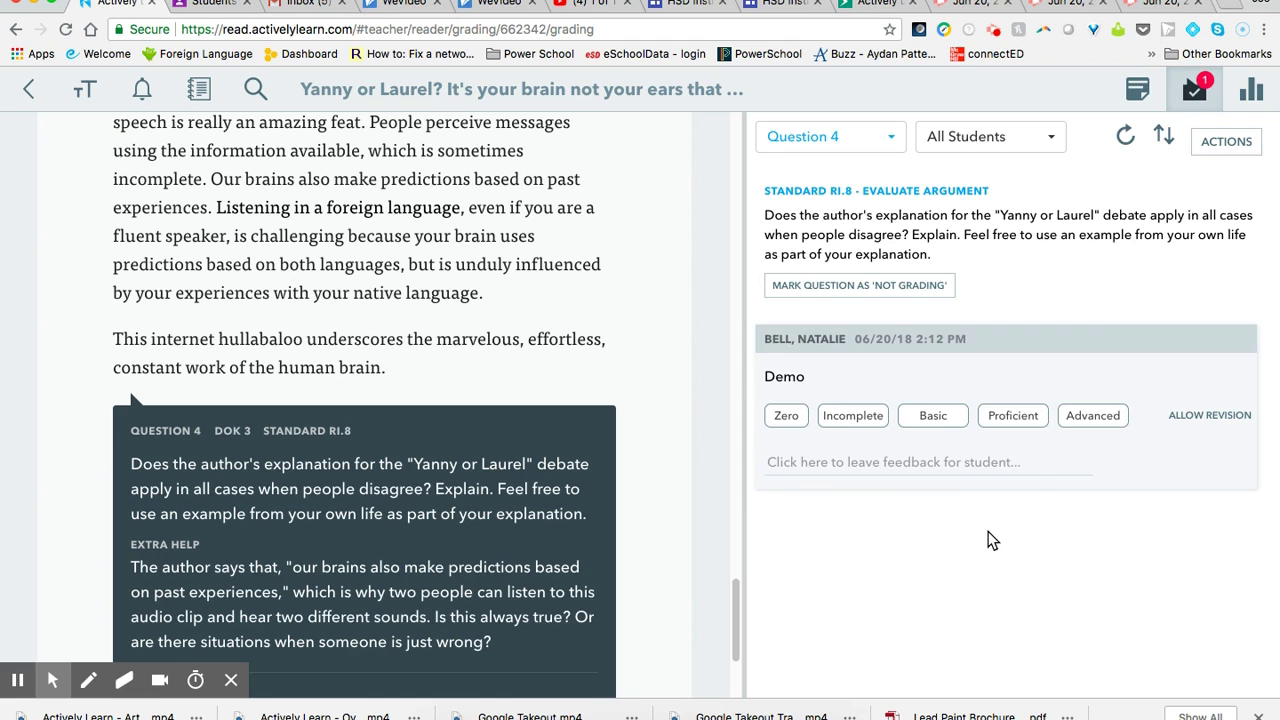